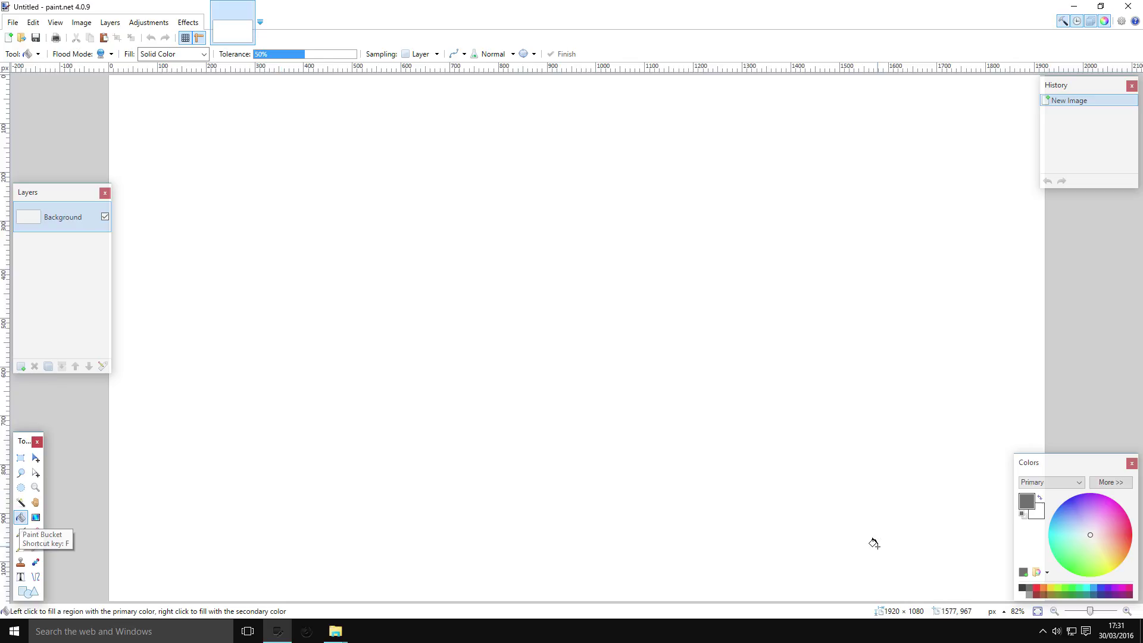
# - Fill the entire Background layer with a solid medium gray using the Paint Bucket
pyautogui.click(1029, 591)
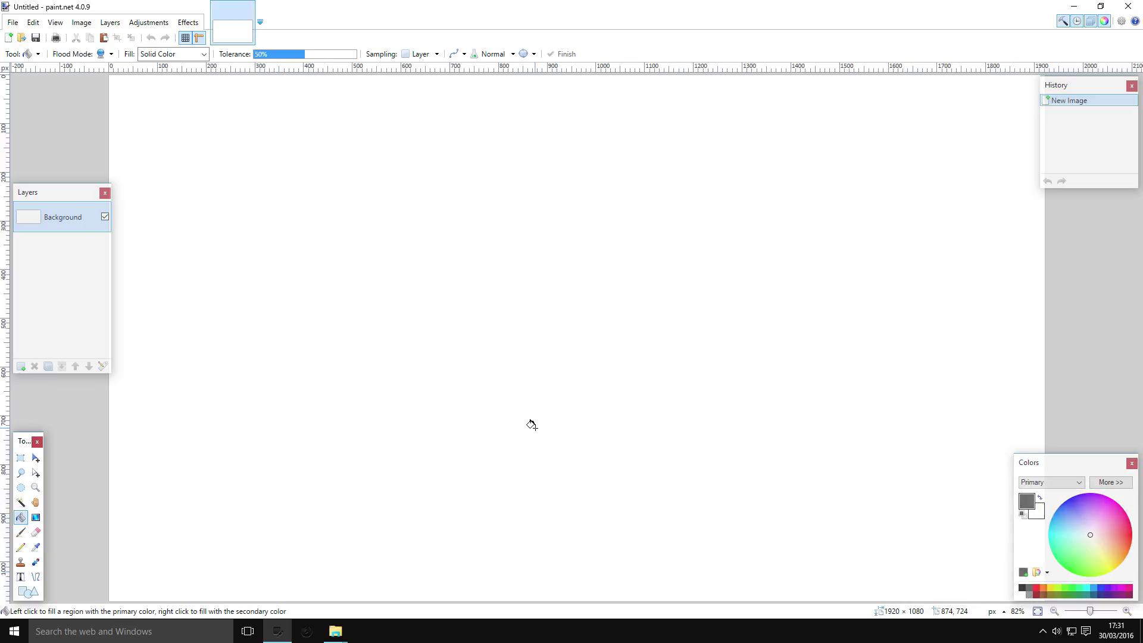
pyautogui.click(465, 356)
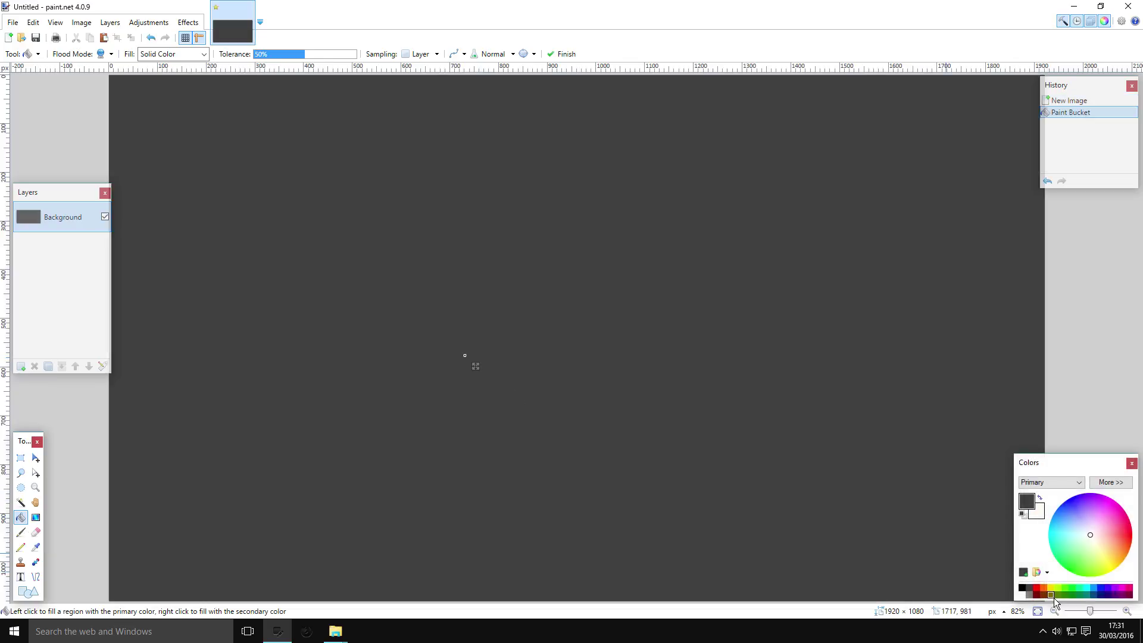
pyautogui.click(1033, 593)
pyautogui.click(733, 483)
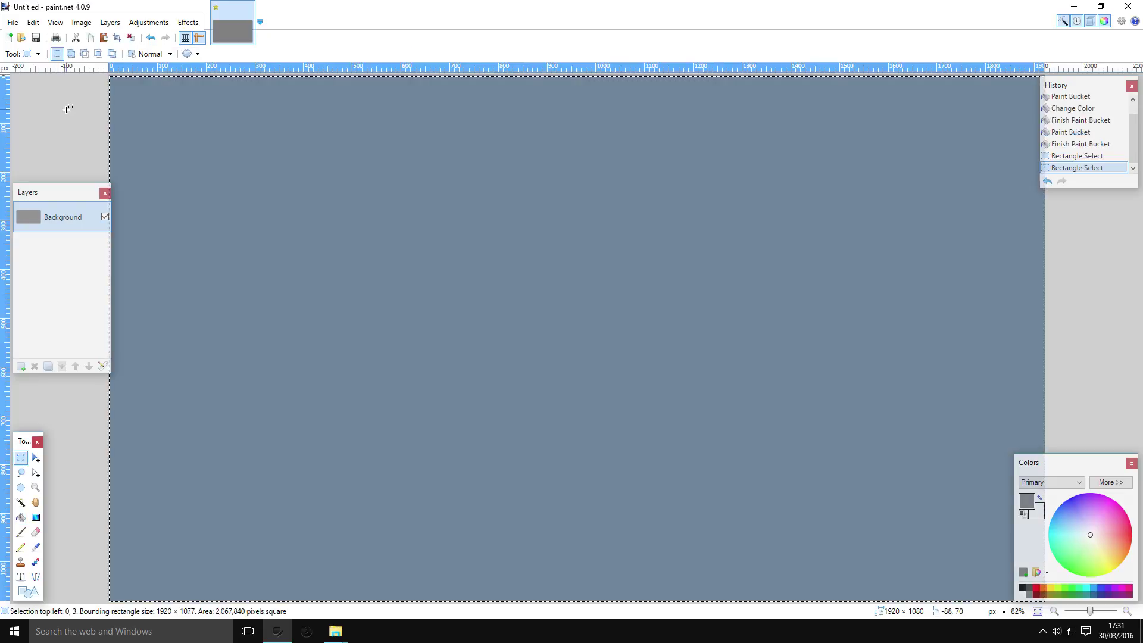
pyautogui.click(67, 109)
# - Add noise to the gray background with intensity 80, color saturation 0 and coverage about 51
pyautogui.click(187, 23)
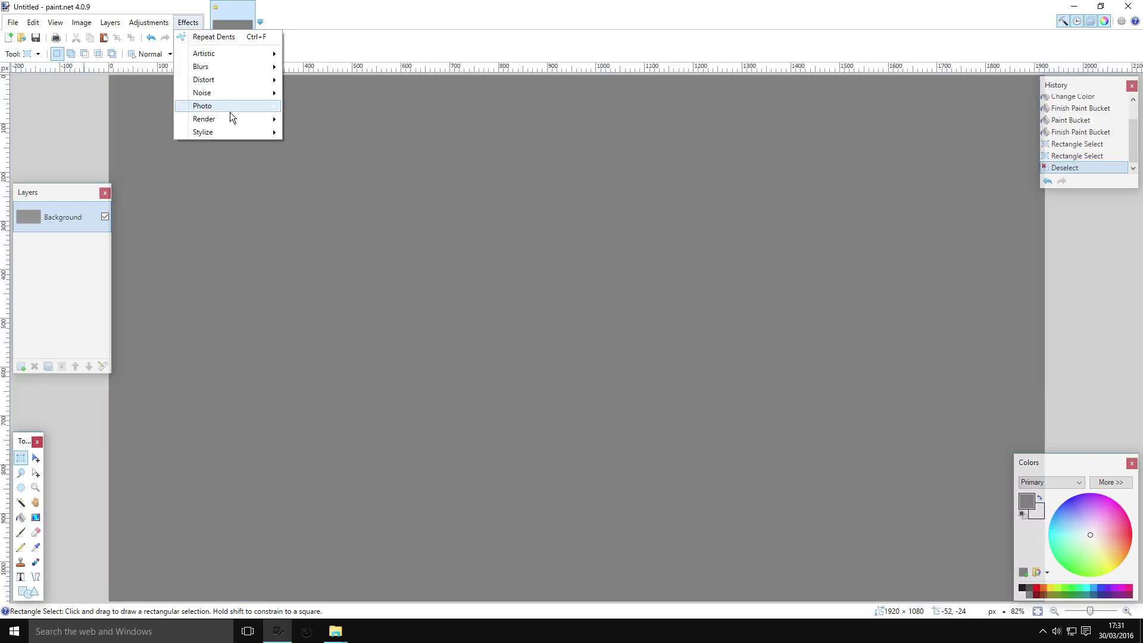
pyautogui.moveTo(227, 98)
pyautogui.click(319, 95)
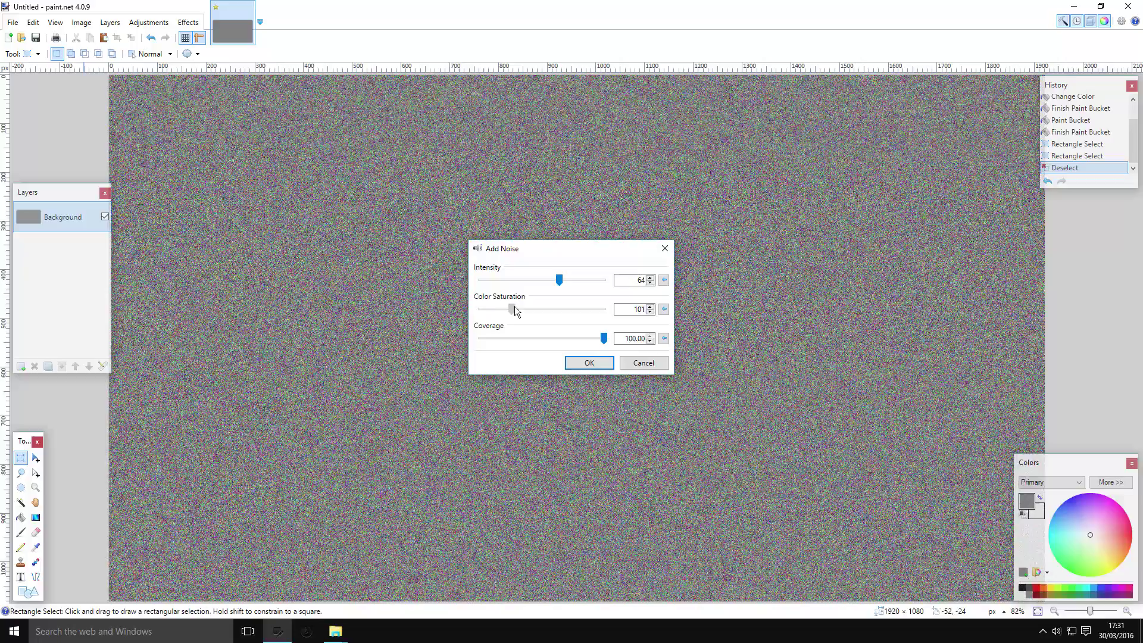
pyautogui.moveTo(516, 309); pyautogui.dragTo(324, 306)
pyautogui.moveTo(559, 280); pyautogui.dragTo(578, 284)
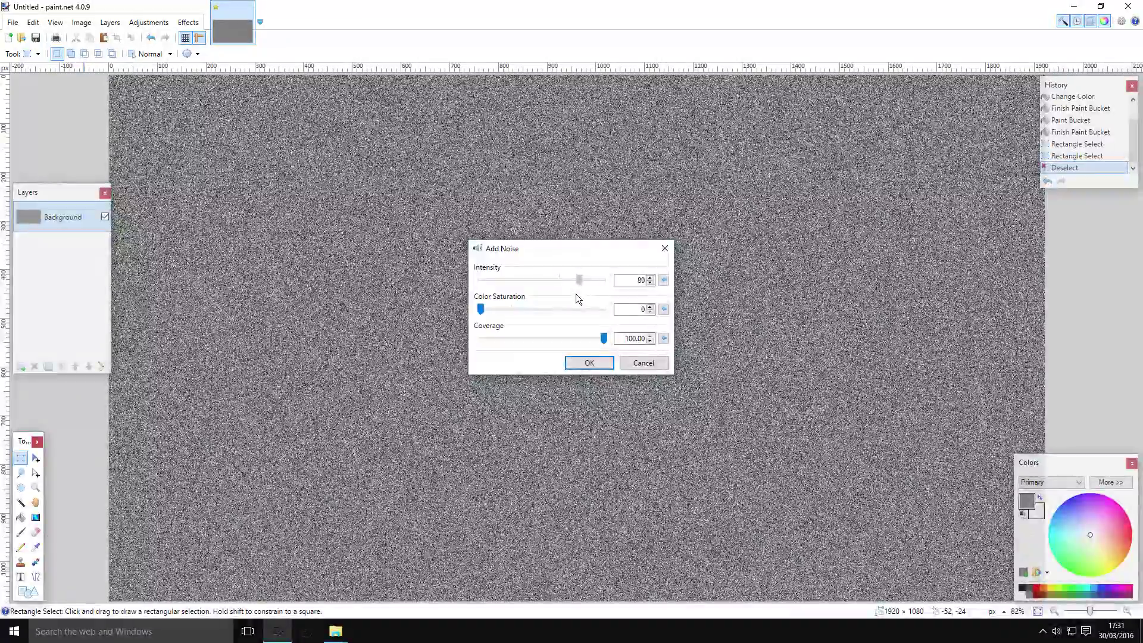
pyautogui.moveTo(603, 338); pyautogui.dragTo(571, 337)
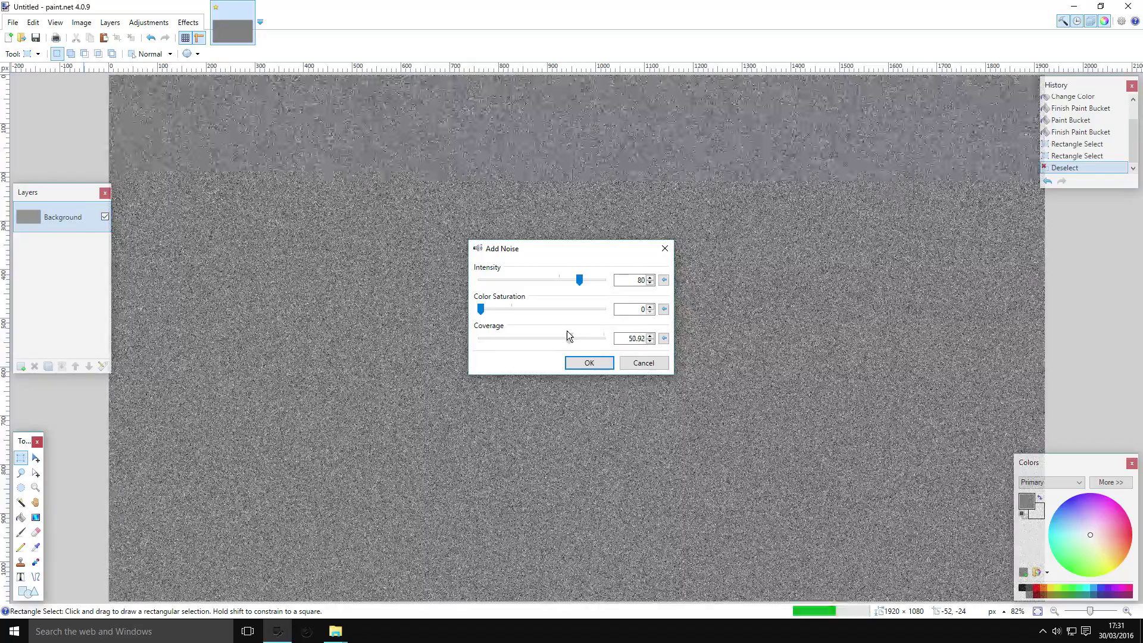
pyautogui.press('Return')
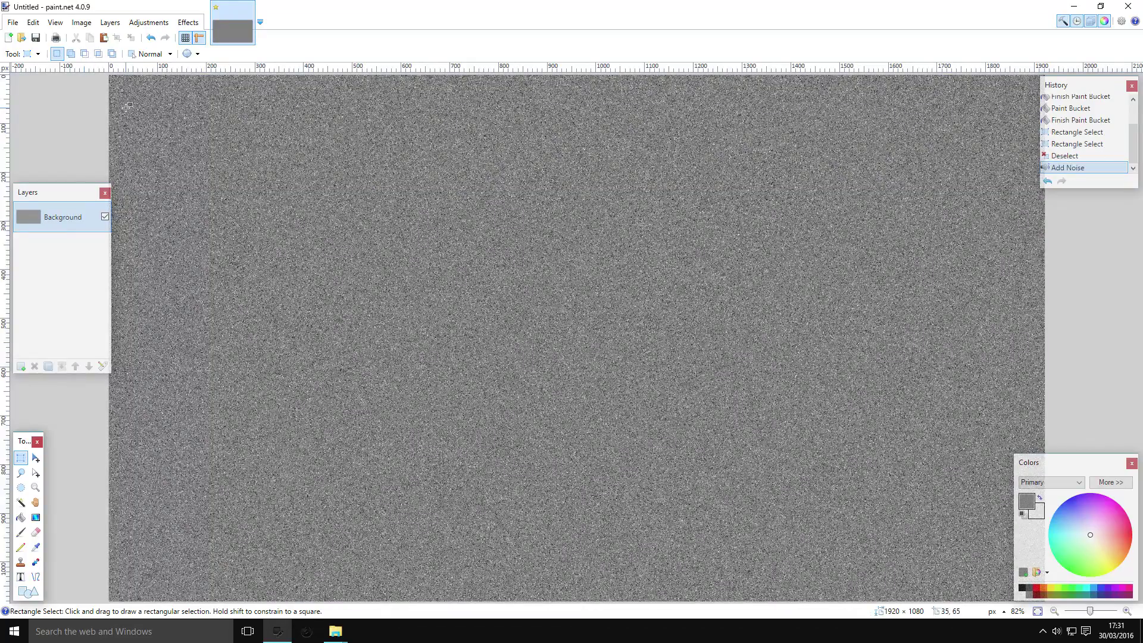
# - Apply a centered Motion Blur to the noise at a 90° angle with a distance of 101
pyautogui.click(189, 22)
pyautogui.moveTo(239, 68)
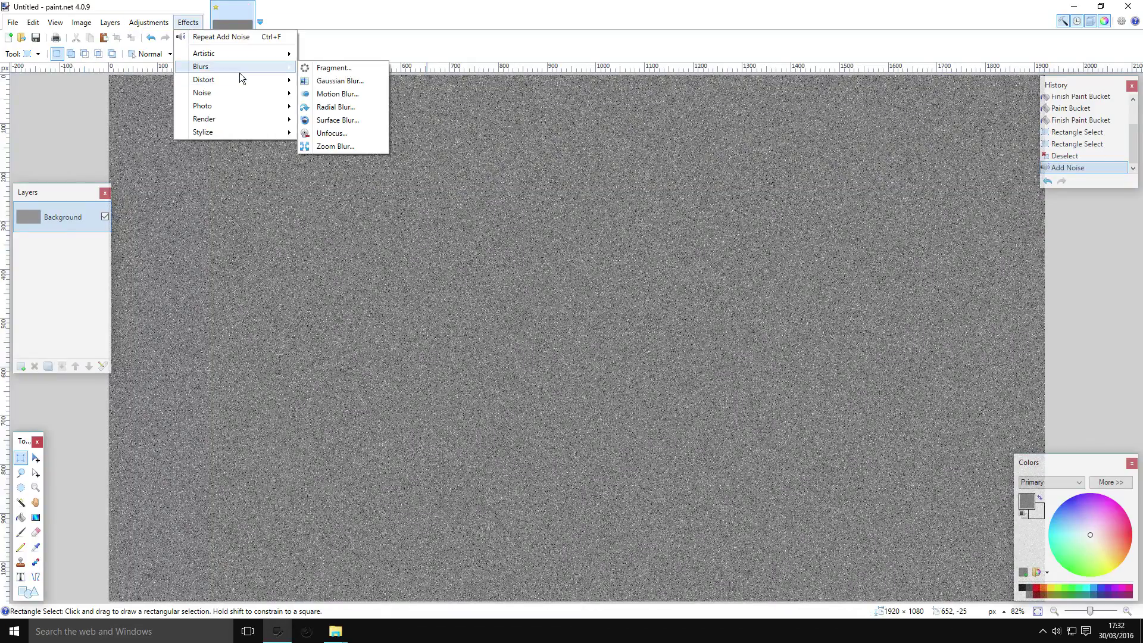
pyautogui.click(326, 99)
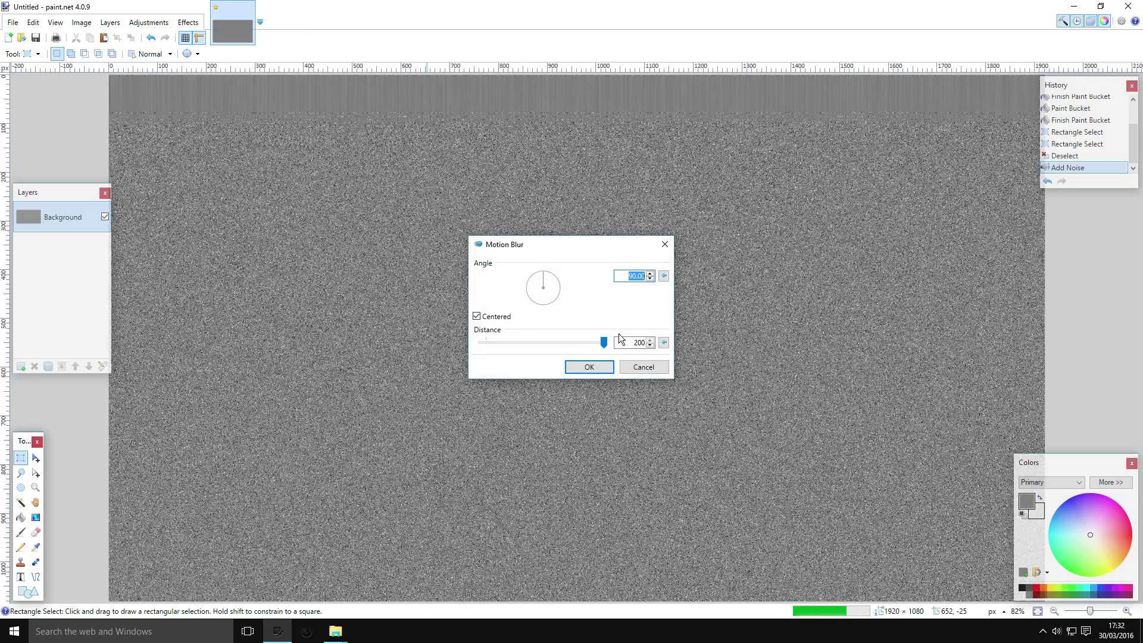
pyautogui.click(604, 344)
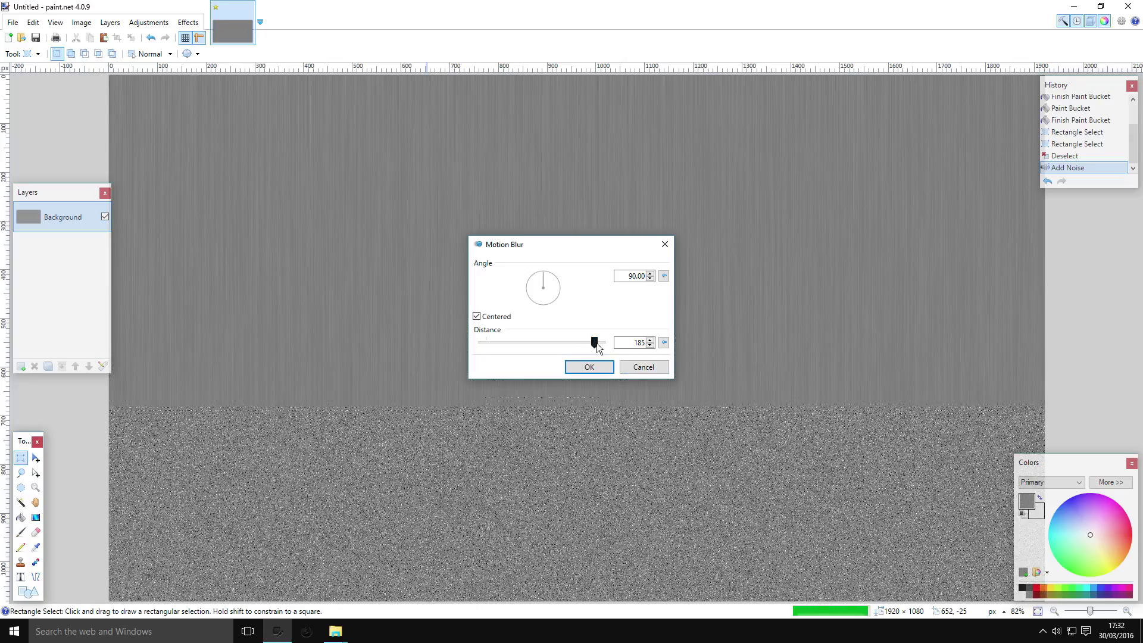
pyautogui.moveTo(567, 338); pyautogui.dragTo(546, 333)
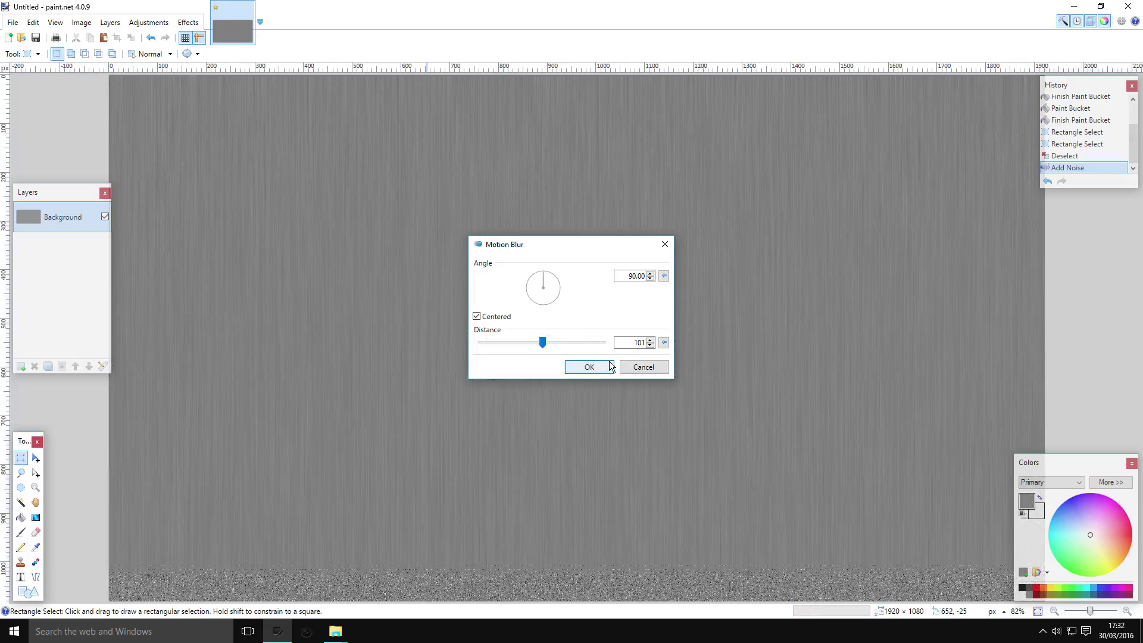
pyautogui.click(589, 368)
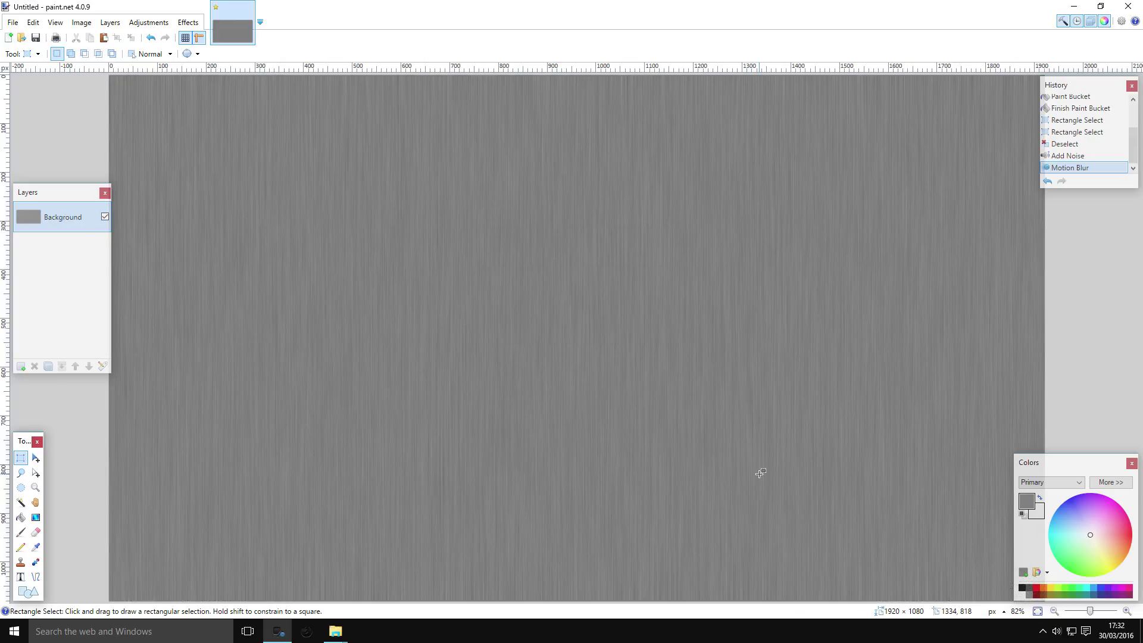
pyautogui.hotkey('ctrl', 'b')
pyautogui.scroll(5, 544, 268)
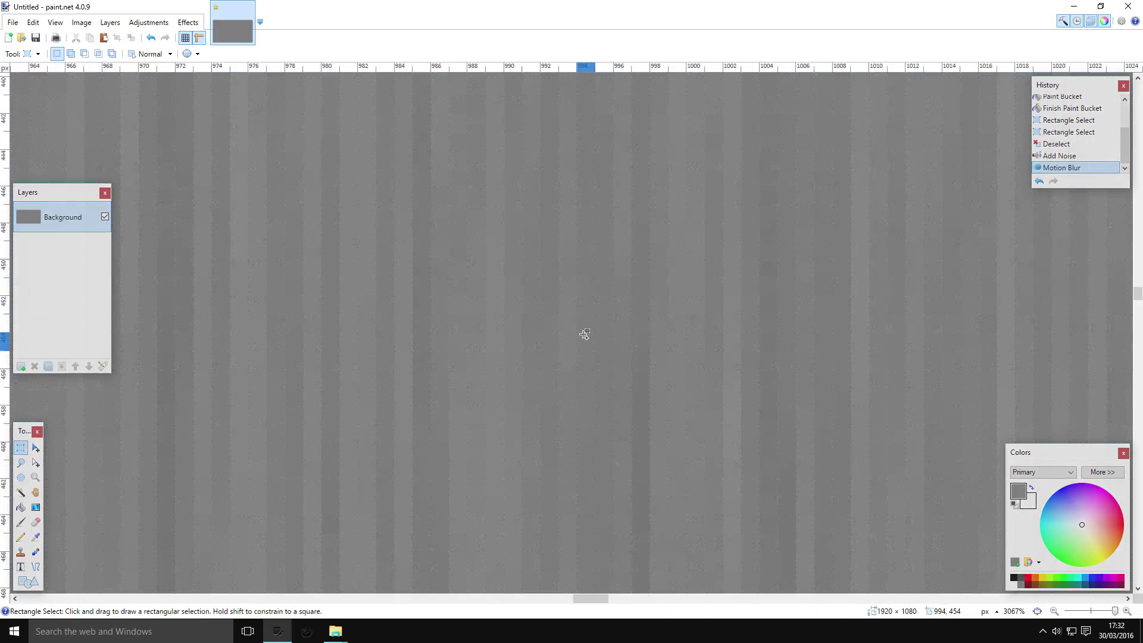
pyautogui.scroll(-5, 585, 323)
pyautogui.scroll(-2, 470, 262)
pyautogui.scroll(2, 645, 332)
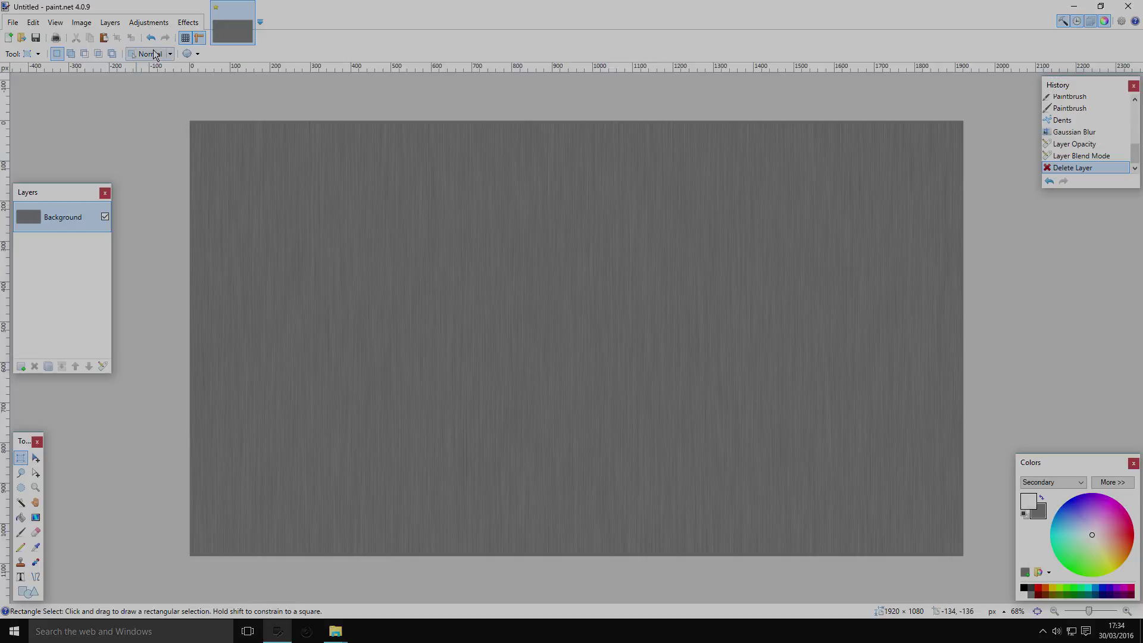
pyautogui.click(183, 38)
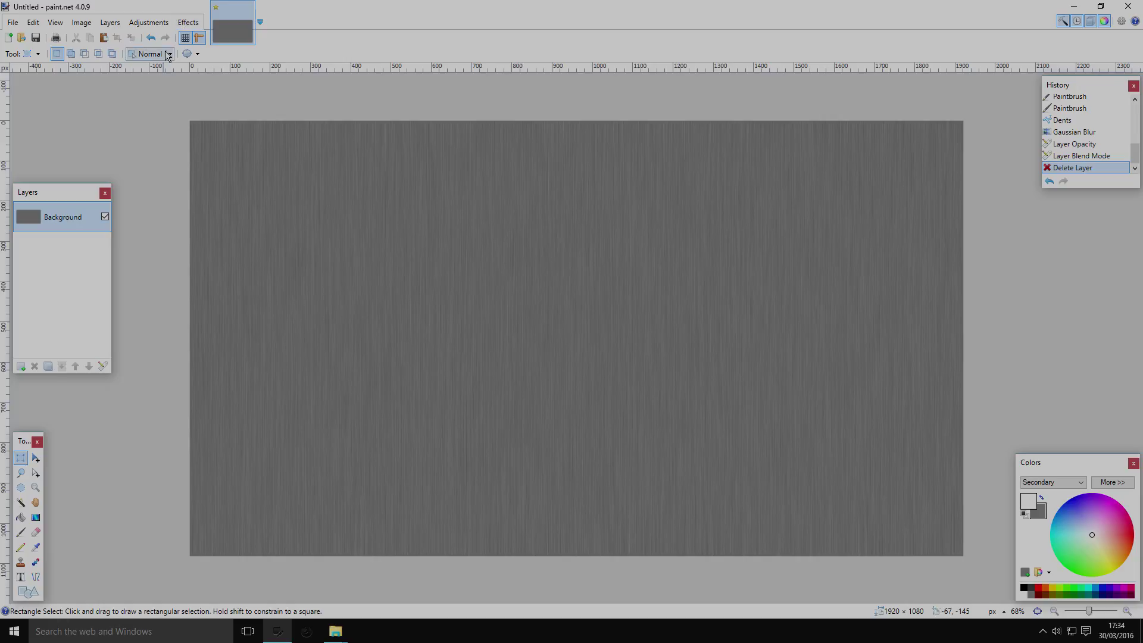
# - Add a new layer above the Background and render clouds on it with scale 346 and roughness 0.58
pyautogui.click(22, 366)
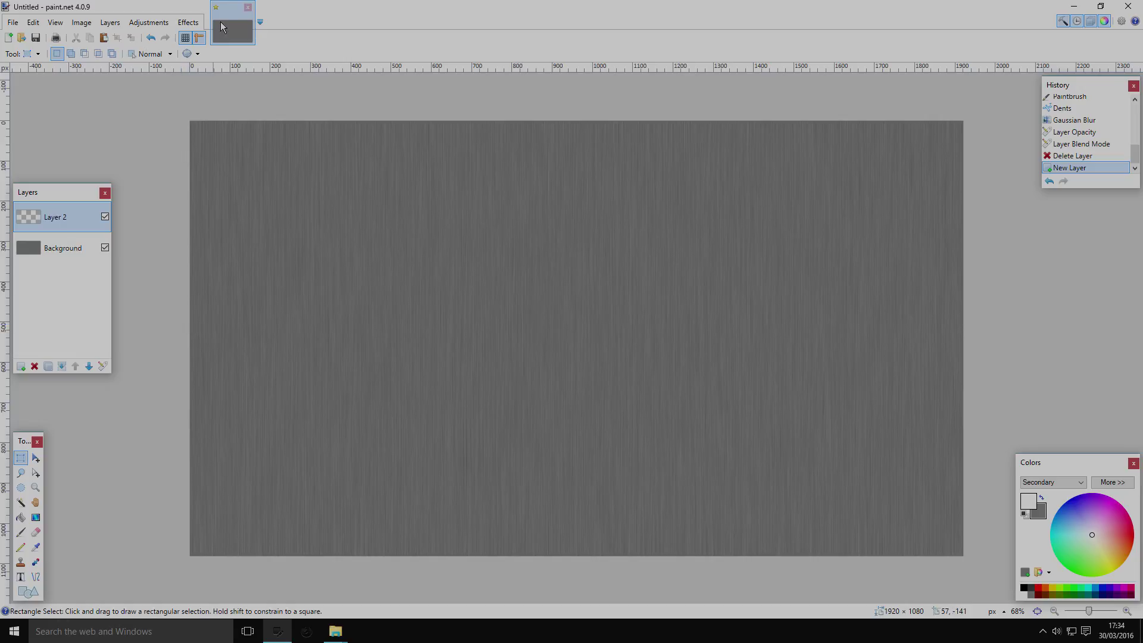
pyautogui.click(189, 22)
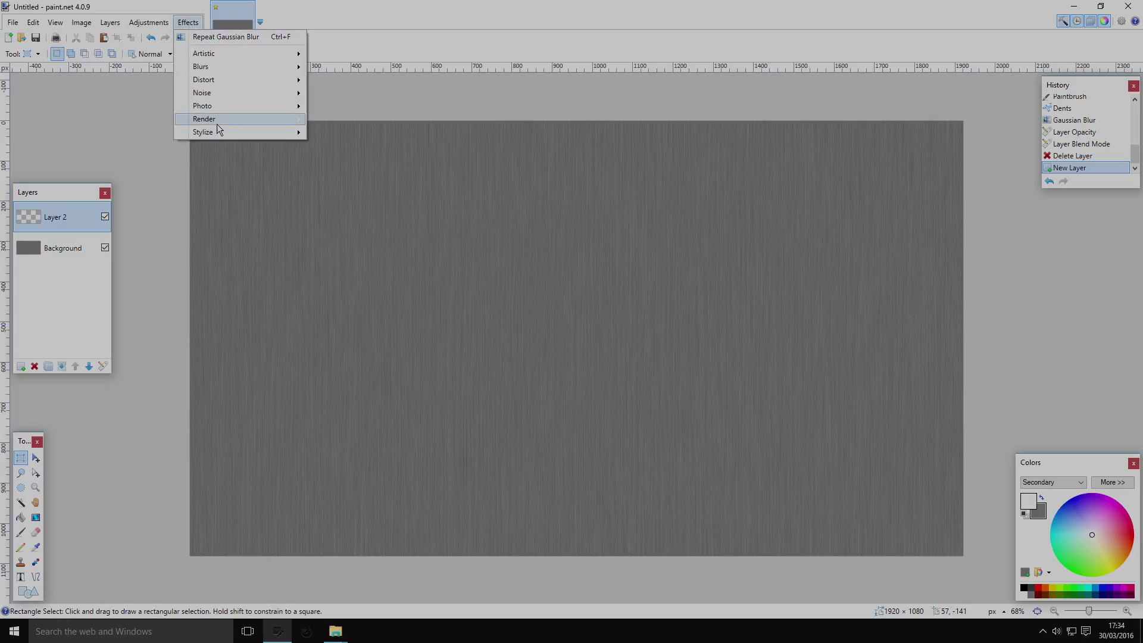
pyautogui.moveTo(217, 124)
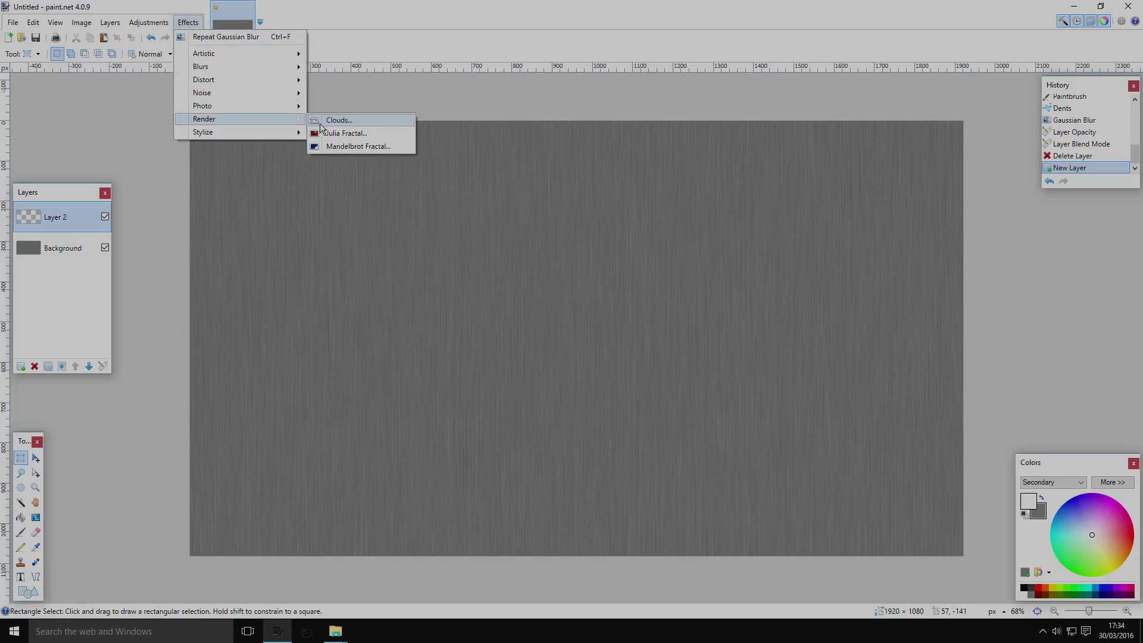
pyautogui.click(338, 120)
pyautogui.moveTo(527, 251); pyautogui.dragTo(525, 251)
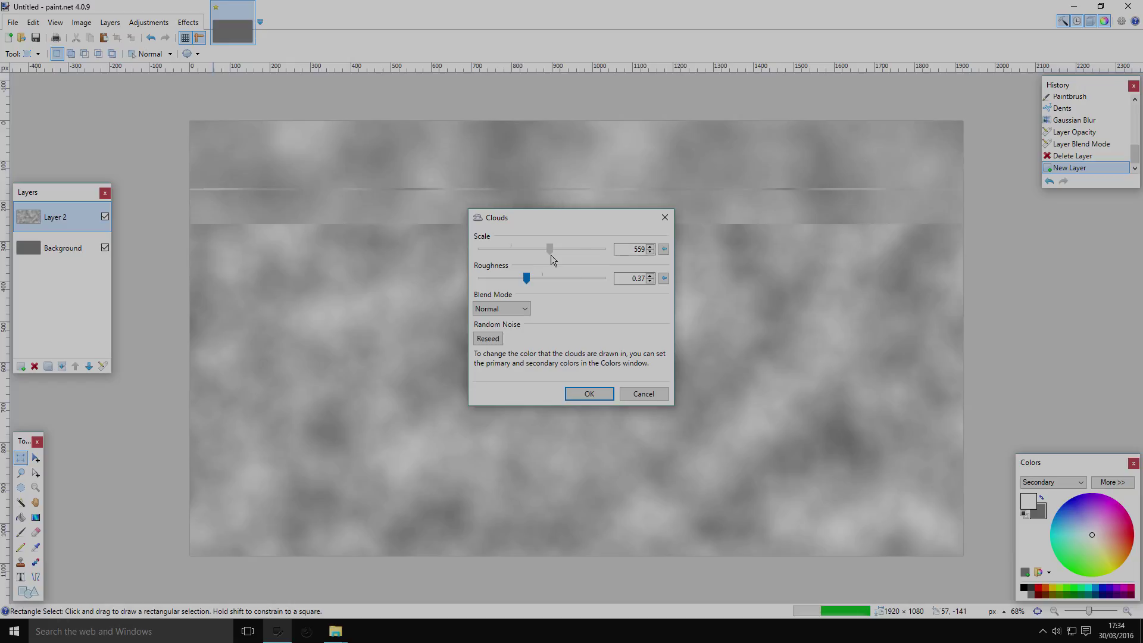
pyautogui.moveTo(567, 282); pyautogui.dragTo(556, 280)
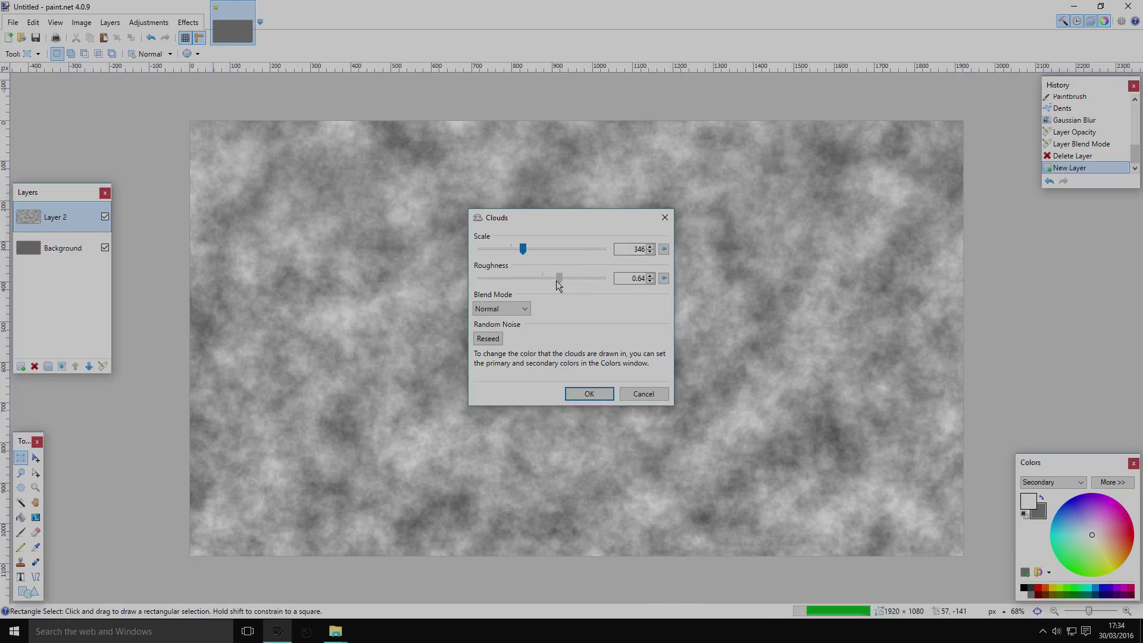
pyautogui.click(581, 395)
# - Turn the clouds into hard black patches on white by setting brightness to -32 and contrast to 100
pyautogui.click(149, 22)
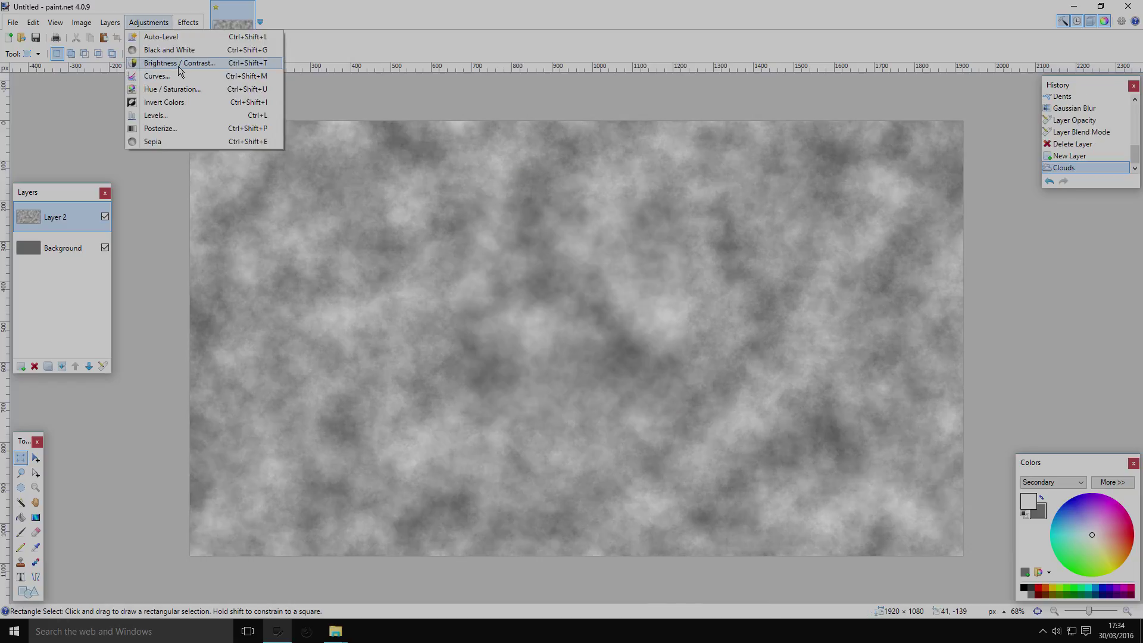
pyautogui.click(177, 63)
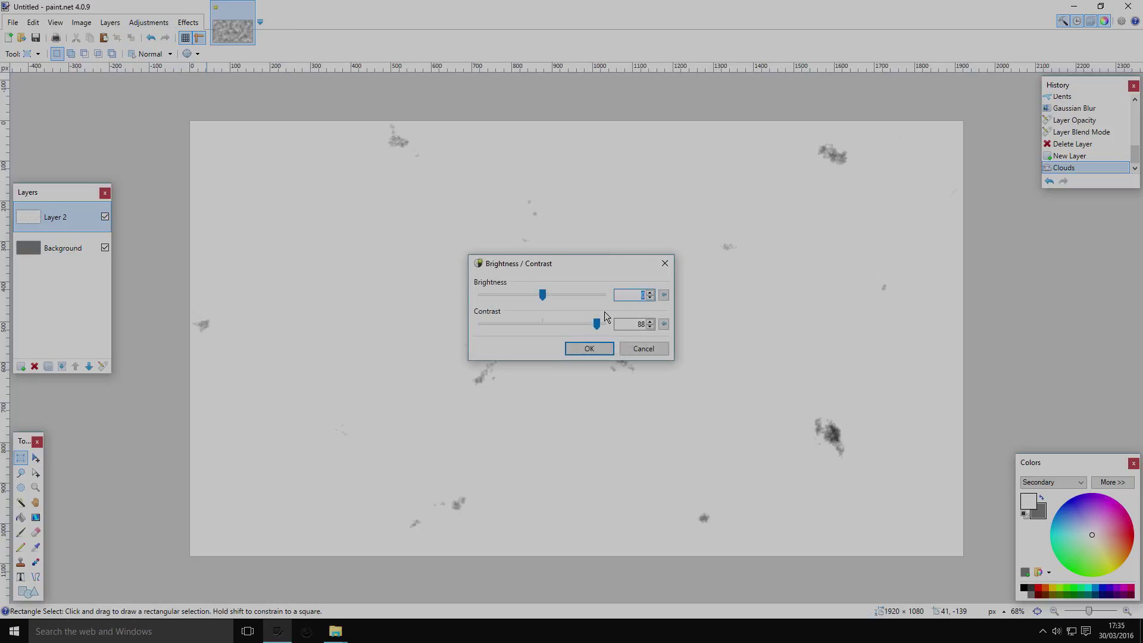
pyautogui.moveTo(597, 324); pyautogui.dragTo(604, 324)
pyautogui.moveTo(543, 294); pyautogui.dragTo(547, 300)
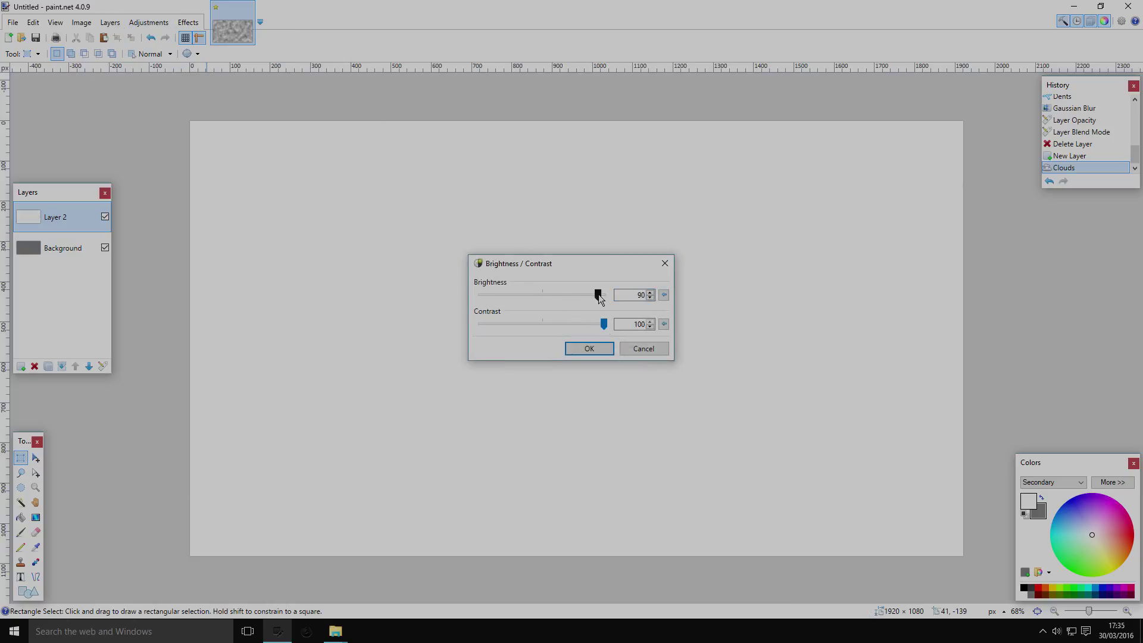
pyautogui.moveTo(598, 295); pyautogui.dragTo(521, 303)
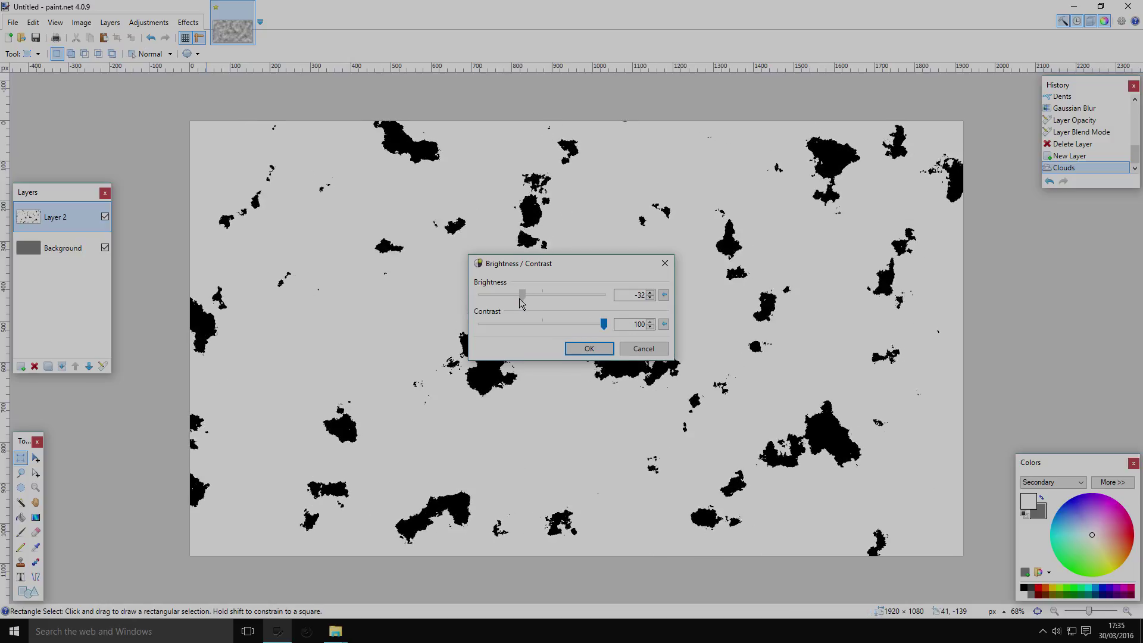
pyautogui.press('Return')
# - Select the white area of Layer 2 with the Magic Wand and erase it
pyautogui.click(21, 504)
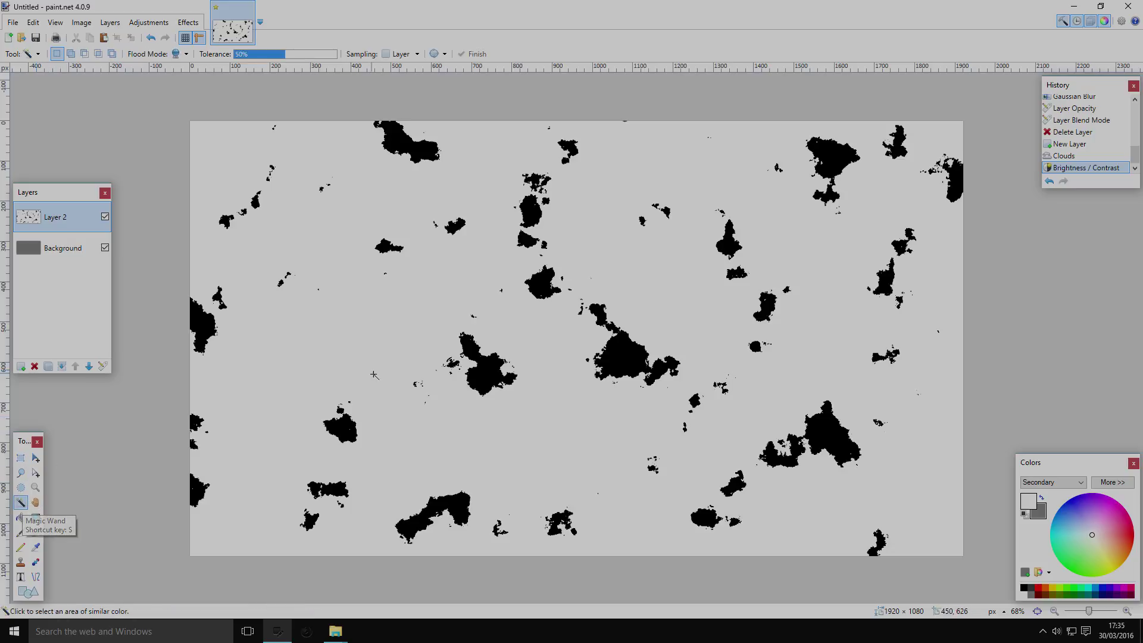
pyautogui.click(369, 325)
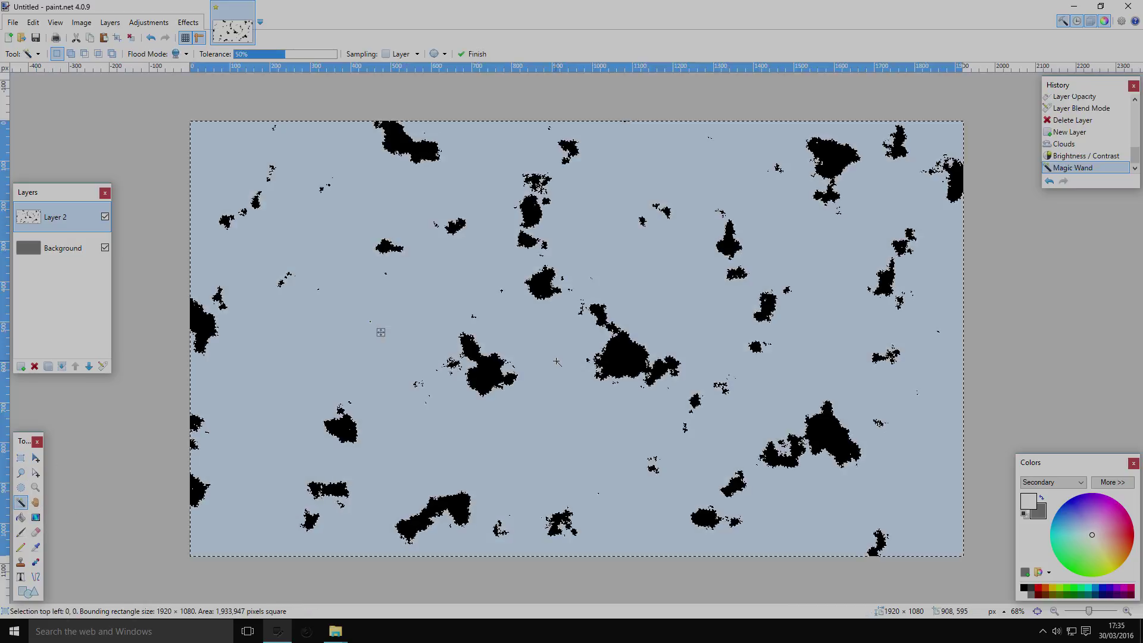
pyautogui.press('Delete')
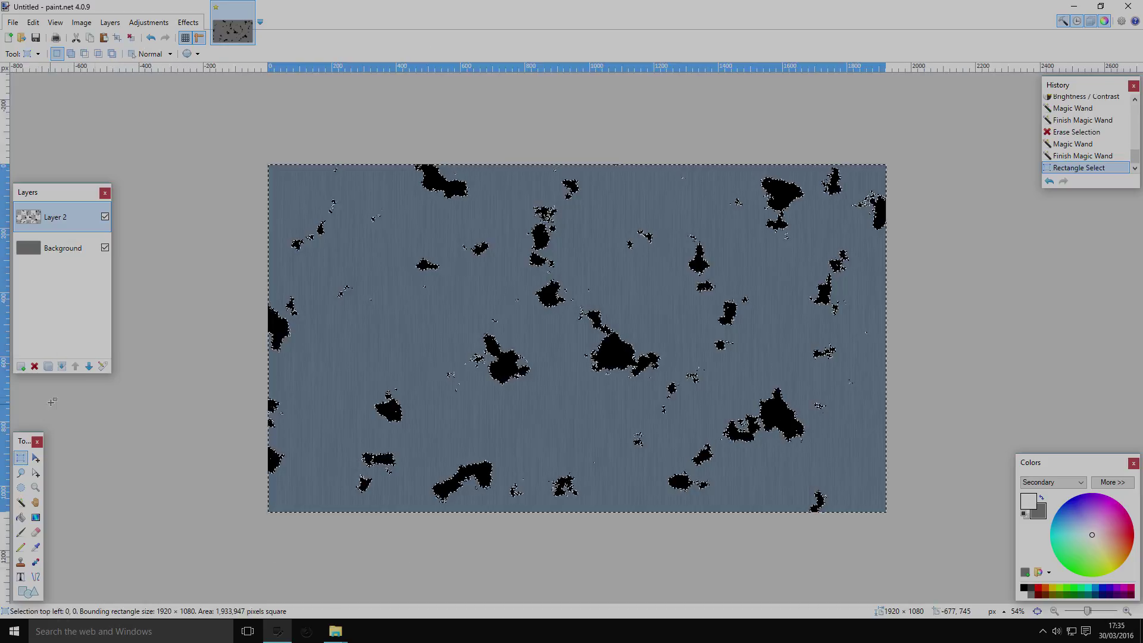
# - Select the black patches on Layer 2 and shift only the selection outline 2 px left and 3 px down
pyautogui.moveTo(232, 155); pyautogui.dragTo(891, 562)
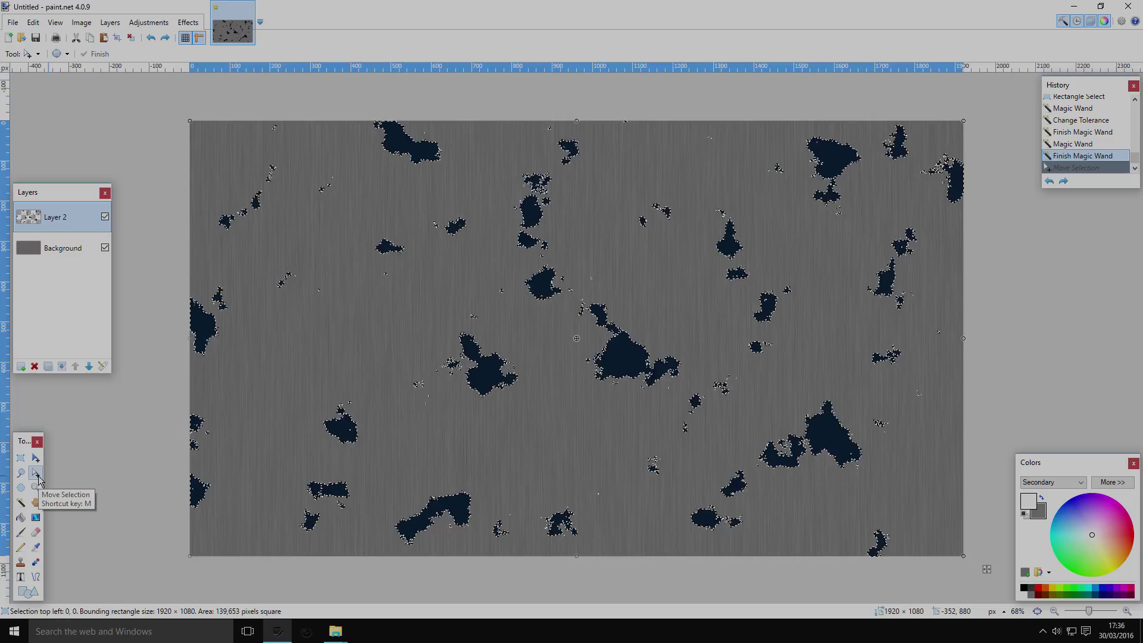
pyautogui.scroll(4, 510, 385)
pyautogui.scroll(3, 417, 381)
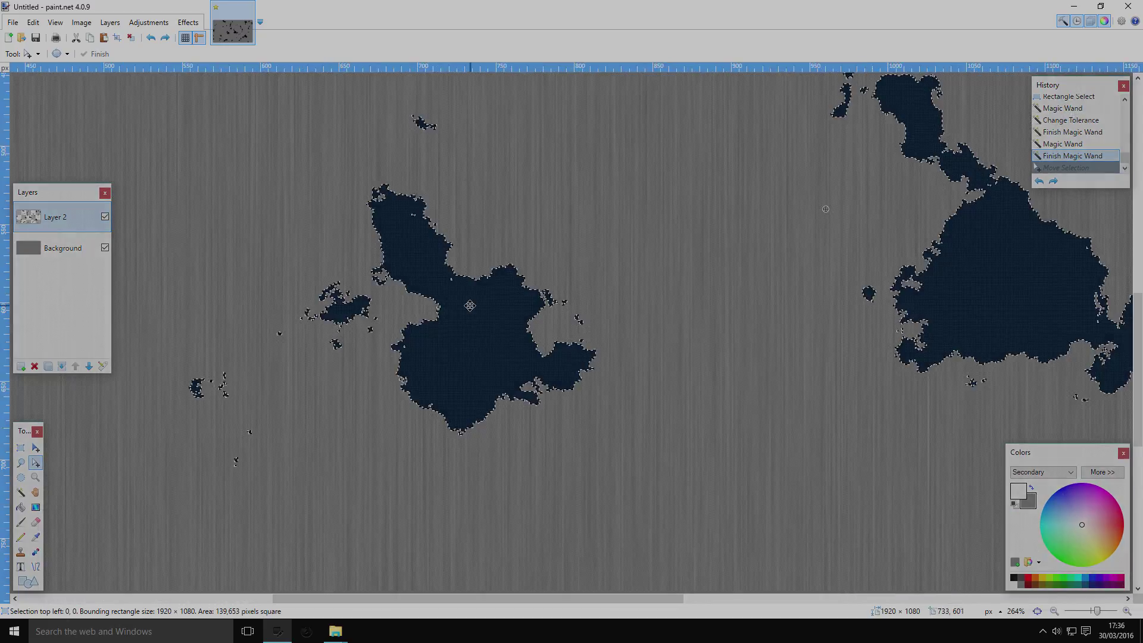
pyautogui.moveTo(470, 305); pyautogui.dragTo(509, 305)
pyautogui.scroll(2, 510, 310)
pyautogui.press('Down')
pyautogui.scroll(5, 508, 305)
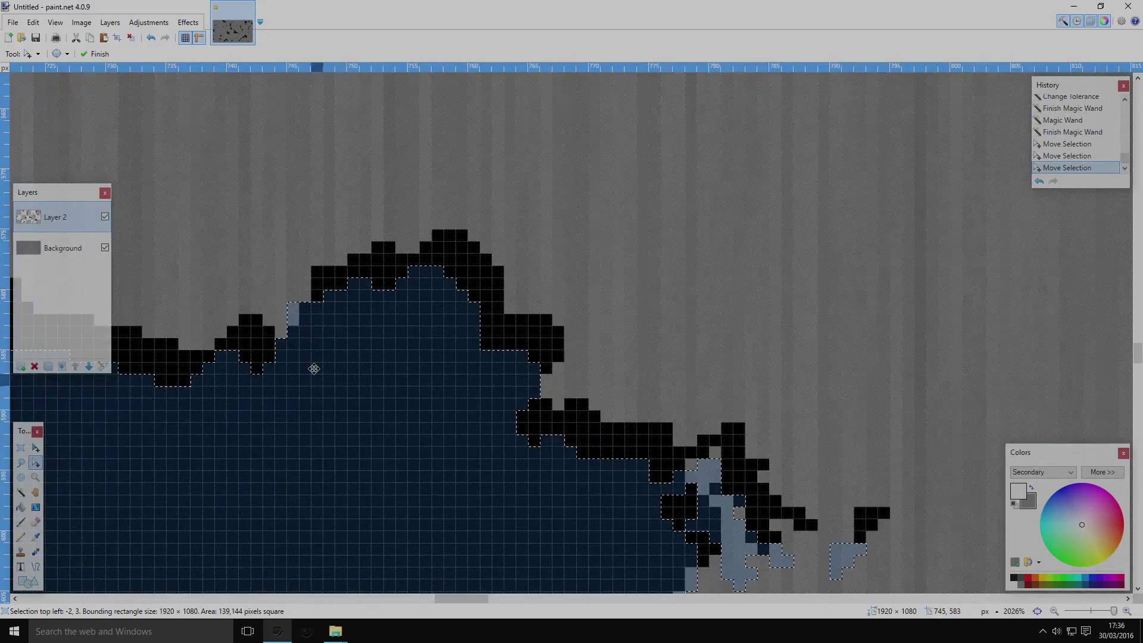
pyautogui.scroll(-15, 447, 352)
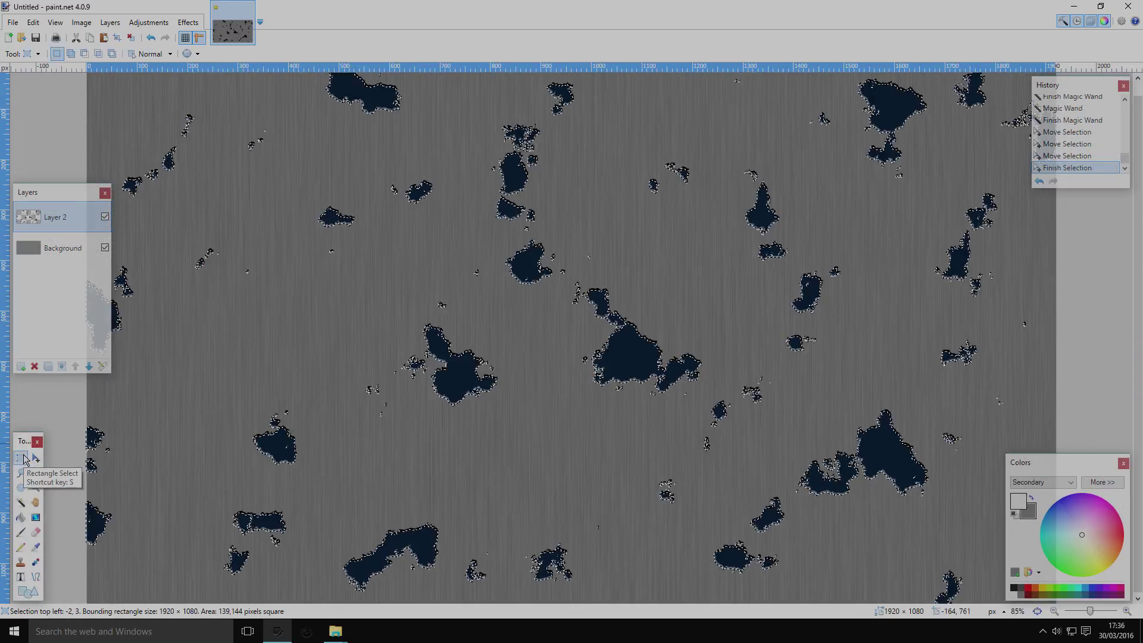
# - Invert the shifted patch selection by adding a rectangular selection around the whole canvas in invert mode
pyautogui.click(22, 459)
pyautogui.scroll(-3, 286, 348)
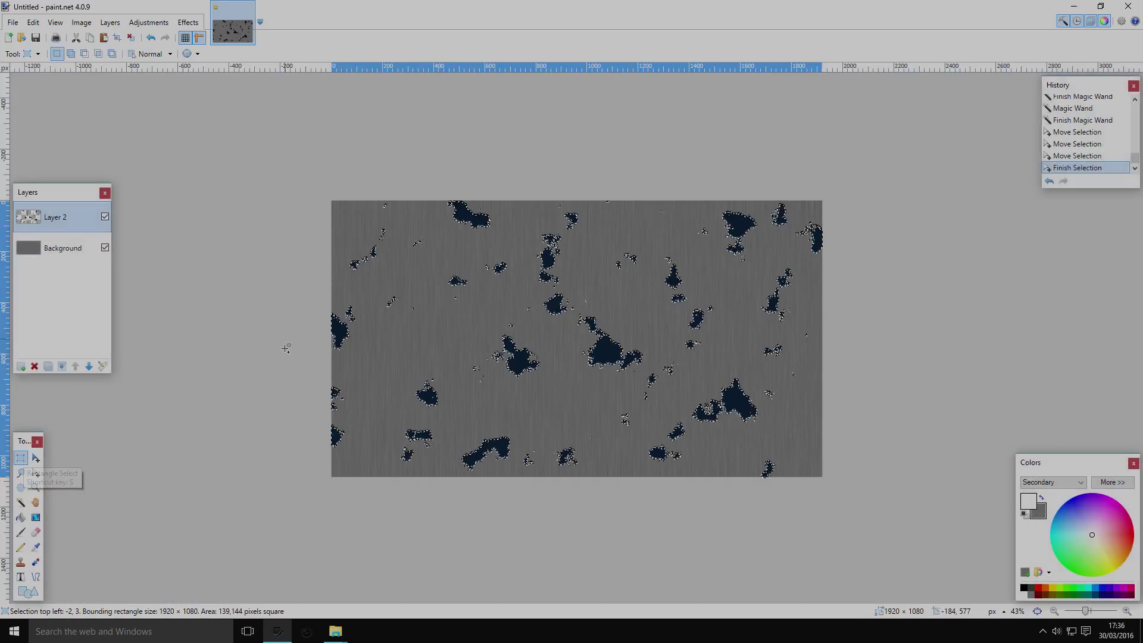
pyautogui.click(113, 54)
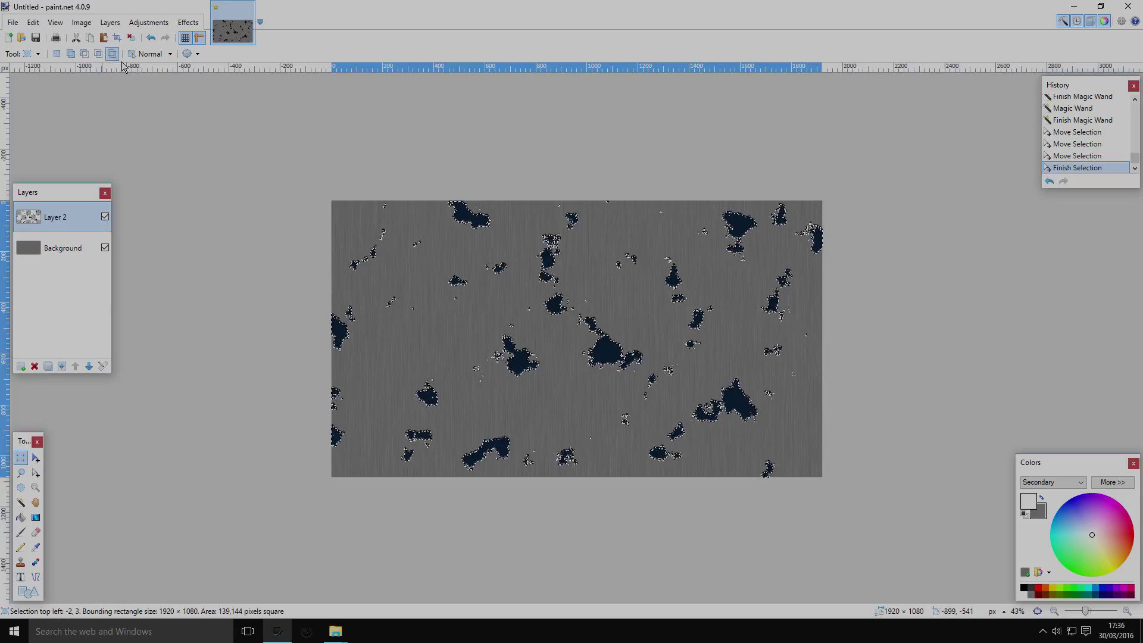
pyautogui.moveTo(213, 126); pyautogui.dragTo(846, 534)
pyautogui.scroll(3, 643, 321)
pyautogui.scroll(-3, 643, 321)
pyautogui.scroll(5, 766, 327)
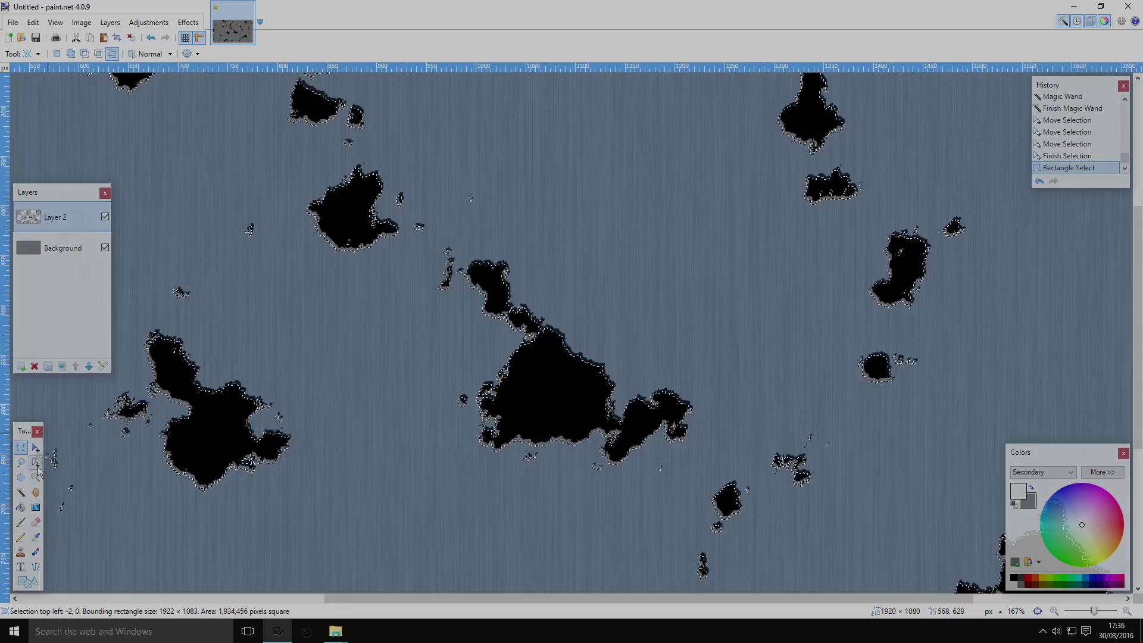
# - Subtract the metal area around the patches from the selection with the Magic Wand, keeping only the thin strips along the patch edges
pyautogui.click(20, 492)
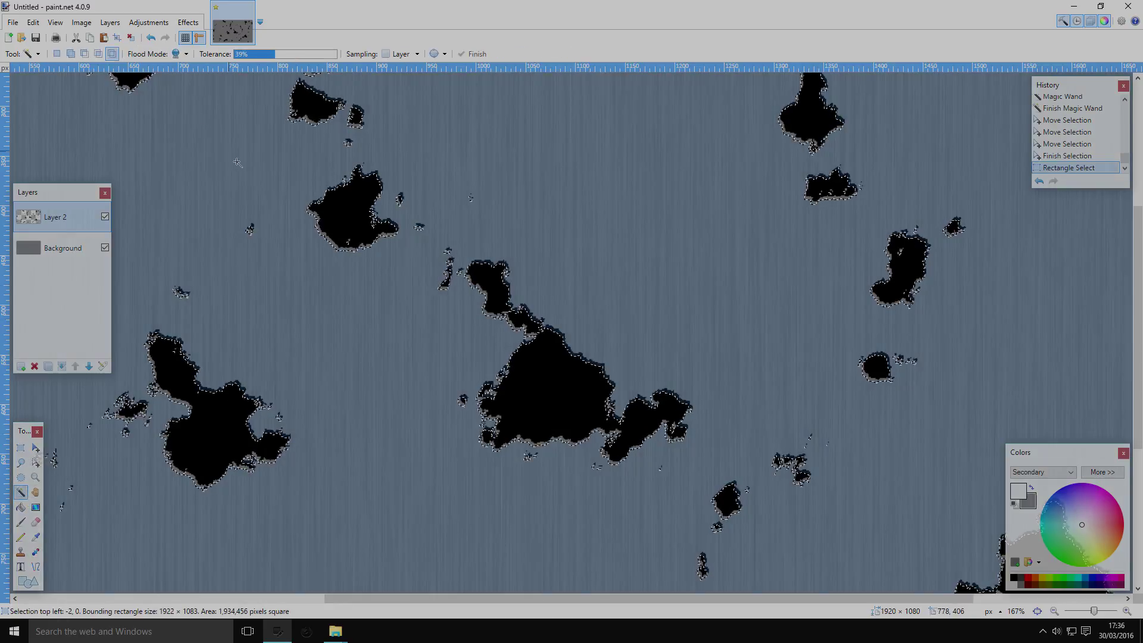
pyautogui.click(88, 54)
pyautogui.scroll(5, 704, 200)
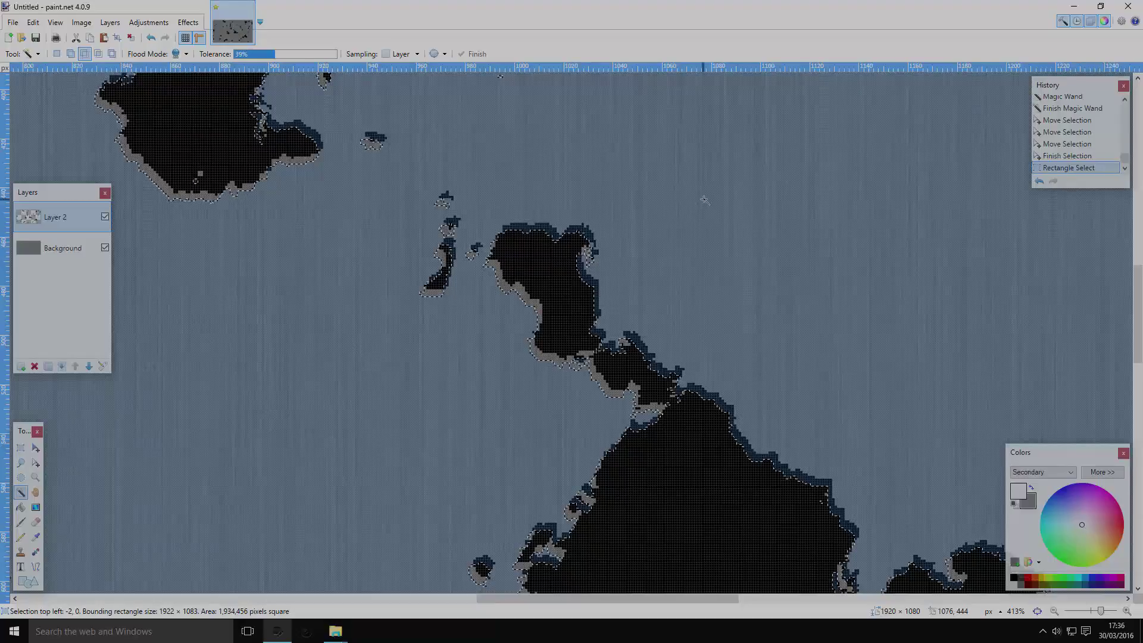
pyautogui.click(702, 197)
pyautogui.scroll(2, 703, 196)
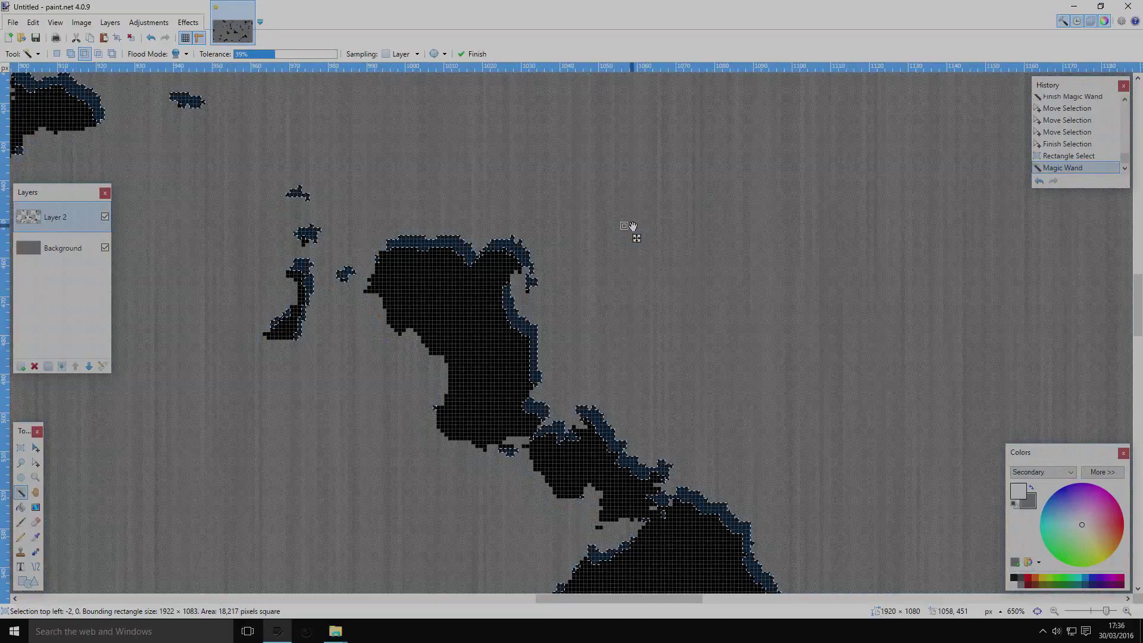
pyautogui.scroll(-7, 631, 221)
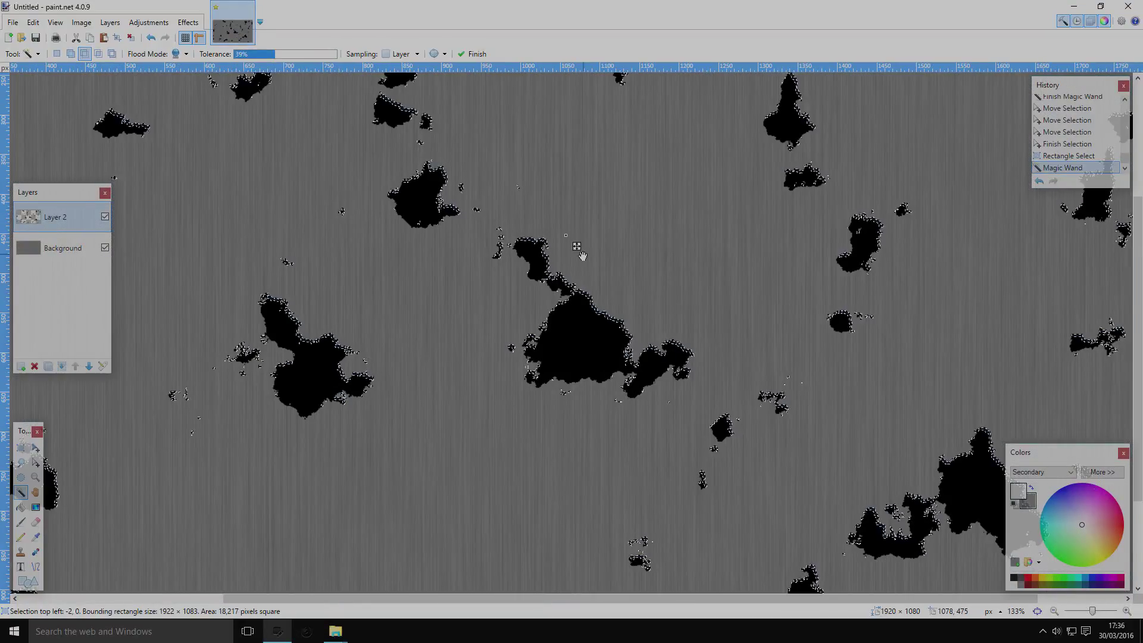
# - Set the secondary color to black, add a new layer and fill the selected edge strips on it with that color
pyautogui.scroll(4, 540, 316)
pyautogui.press('f')
pyautogui.scroll(7, 665, 304)
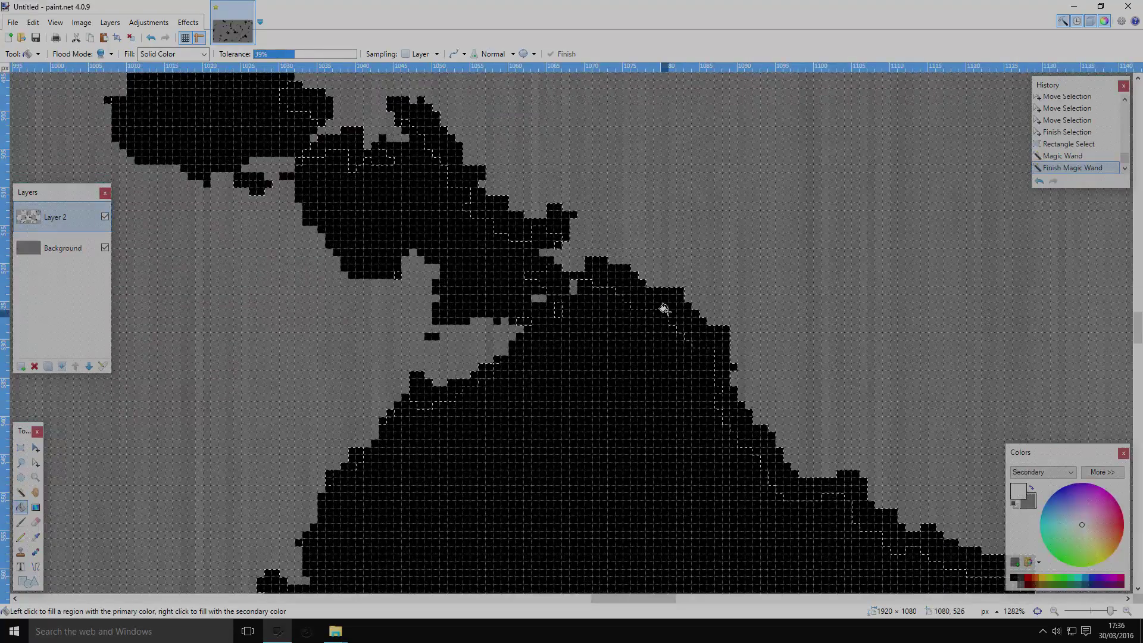
pyautogui.scroll(2, 664, 310)
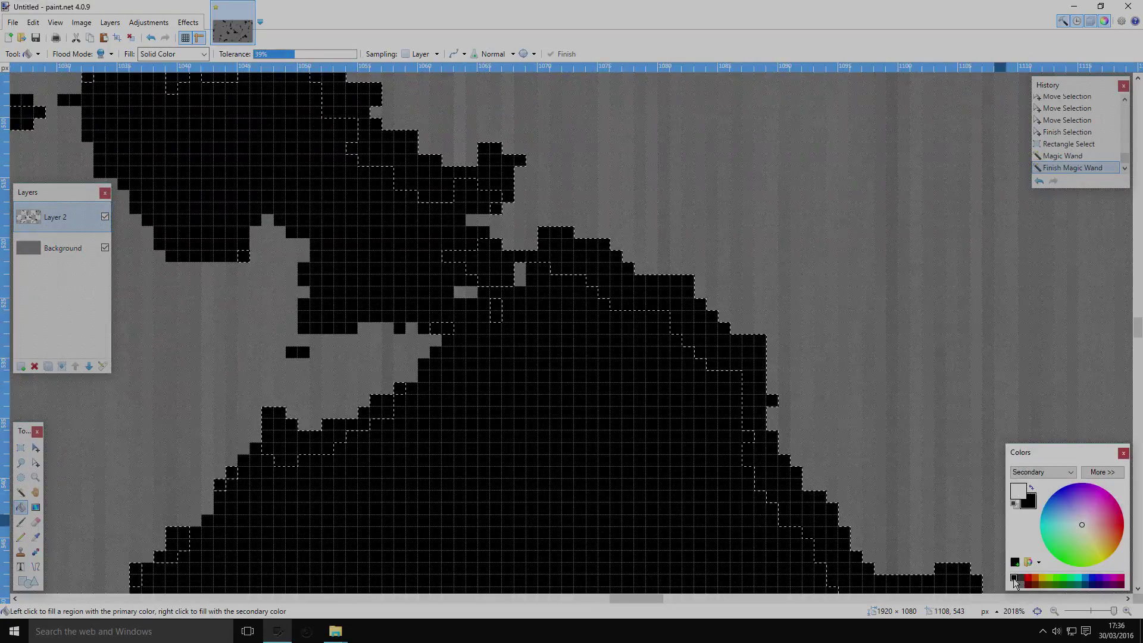
pyautogui.rightClick(1016, 581)
pyautogui.click(21, 366)
pyautogui.scroll(2, 574, 285)
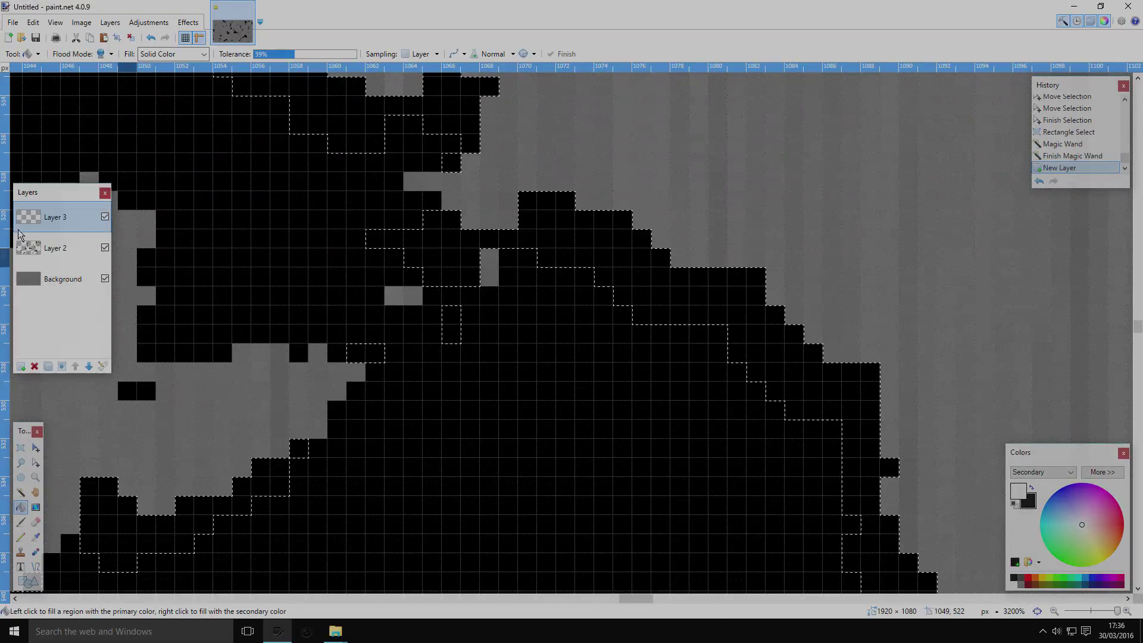
pyautogui.click(546, 220)
pyautogui.rightClick(584, 238)
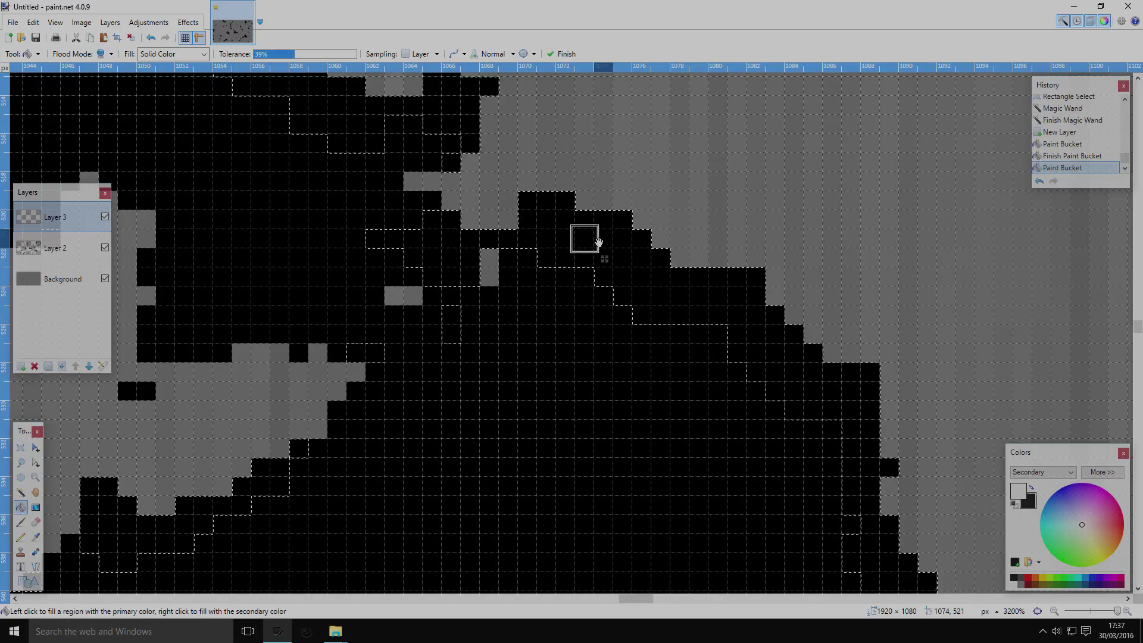
pyautogui.scroll(-11, 583, 239)
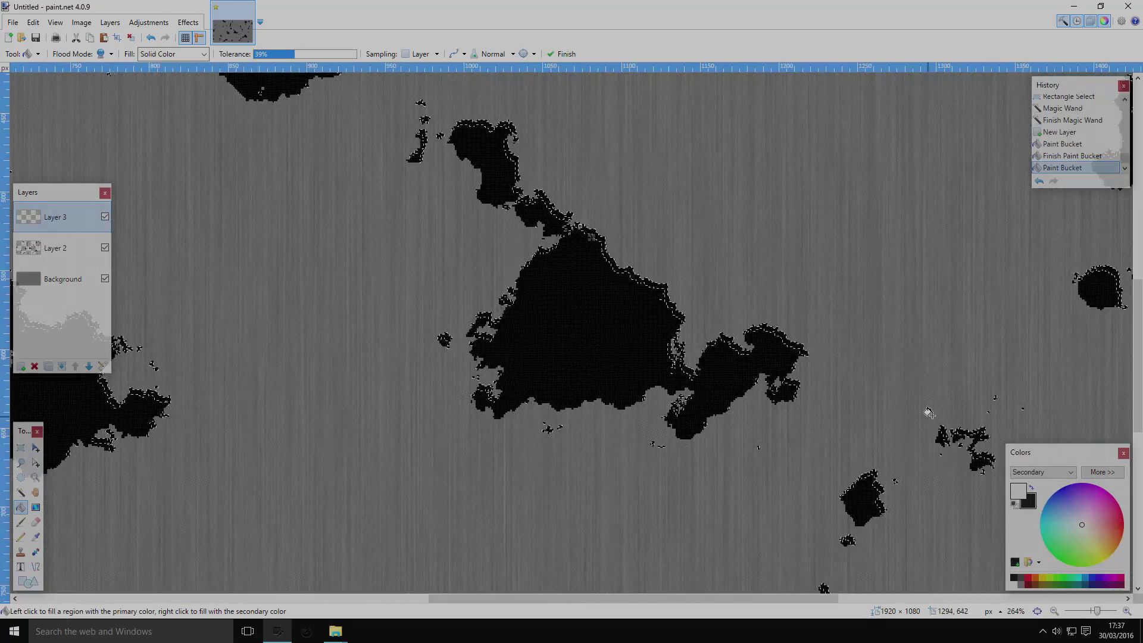
# - Hide Layer 2 and select its black patches with the Magic Wand in replace mode
pyautogui.click(105, 247)
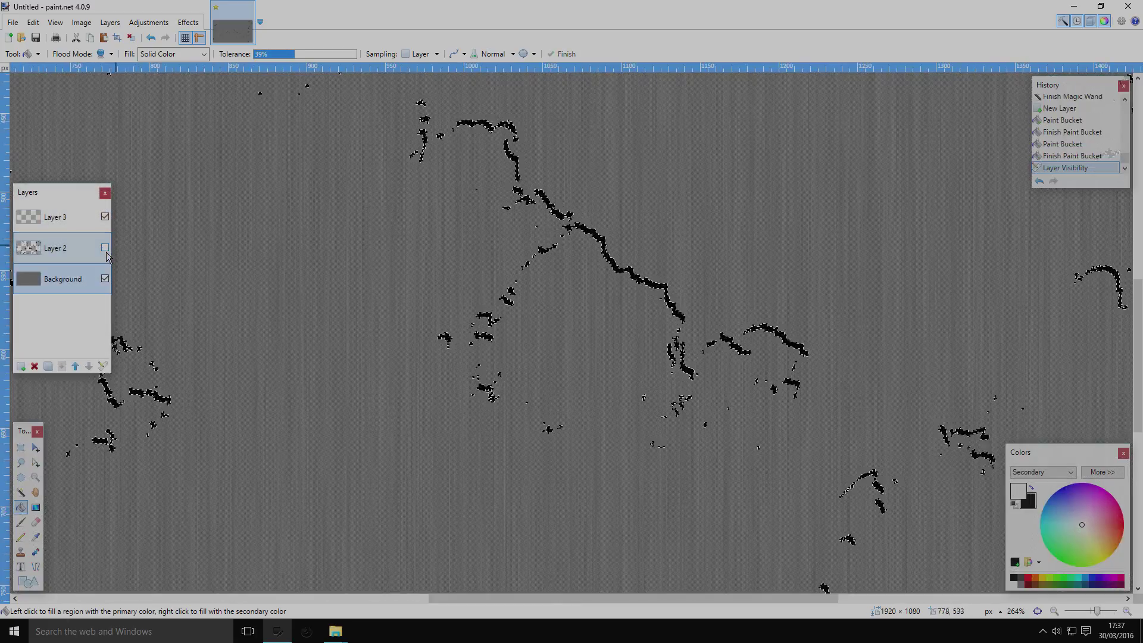
pyautogui.click(59, 248)
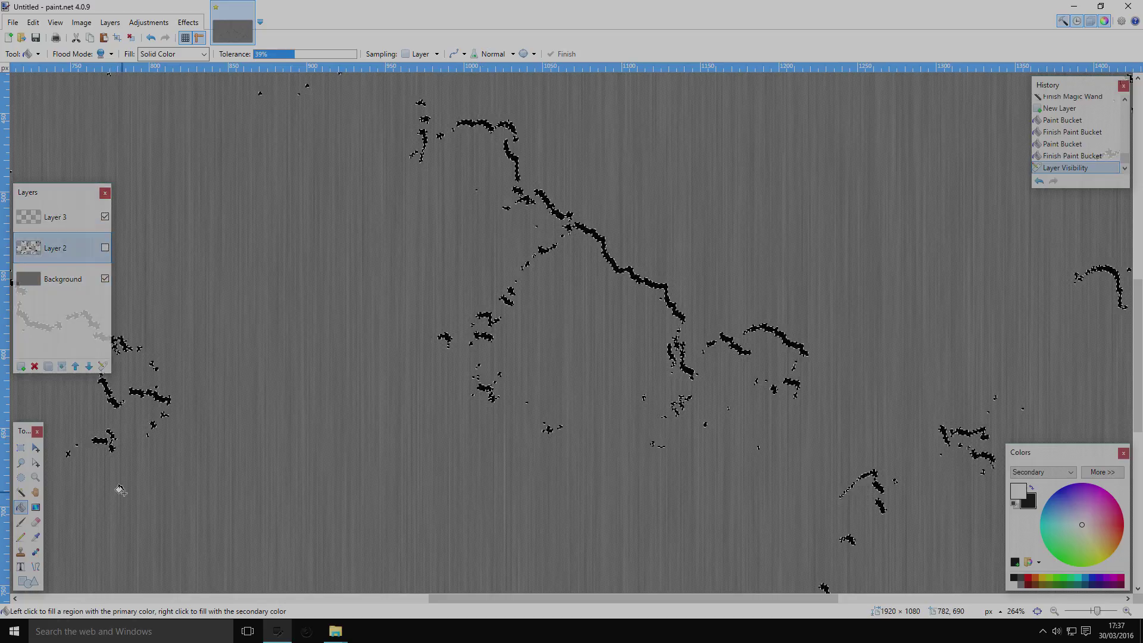
pyautogui.click(21, 492)
pyautogui.click(620, 361)
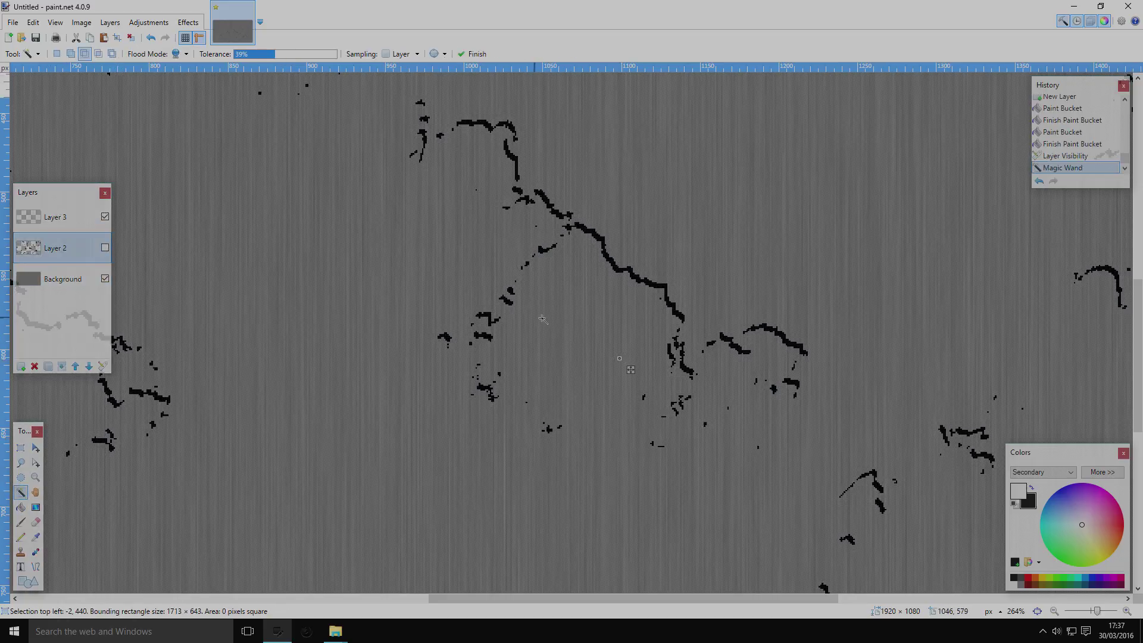
pyautogui.click(56, 54)
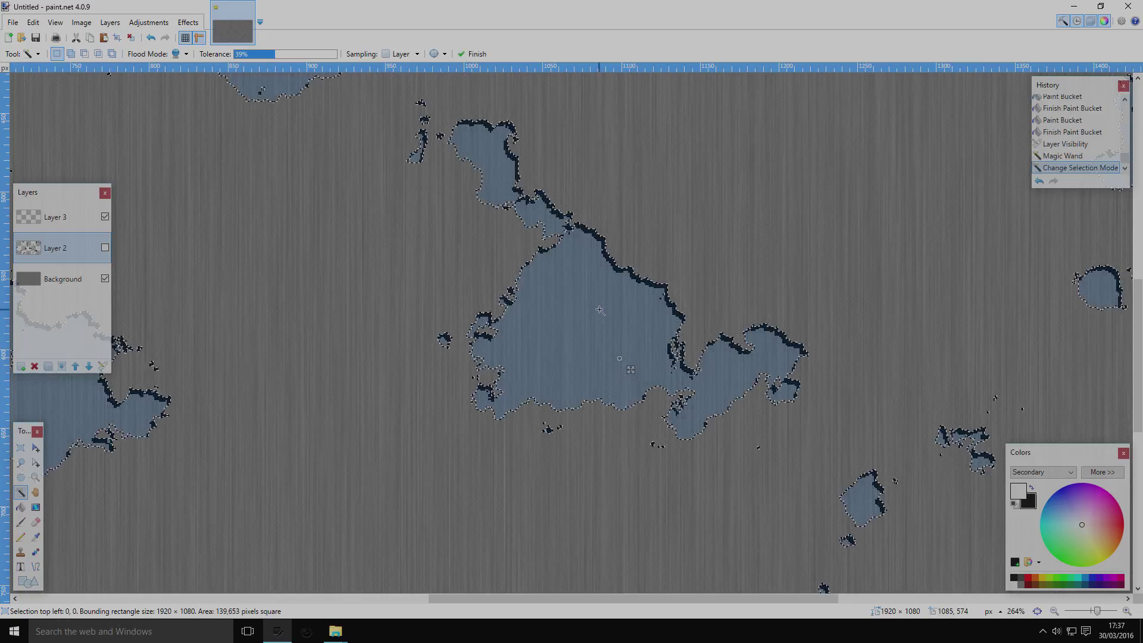
pyautogui.scroll(-8, 506, 264)
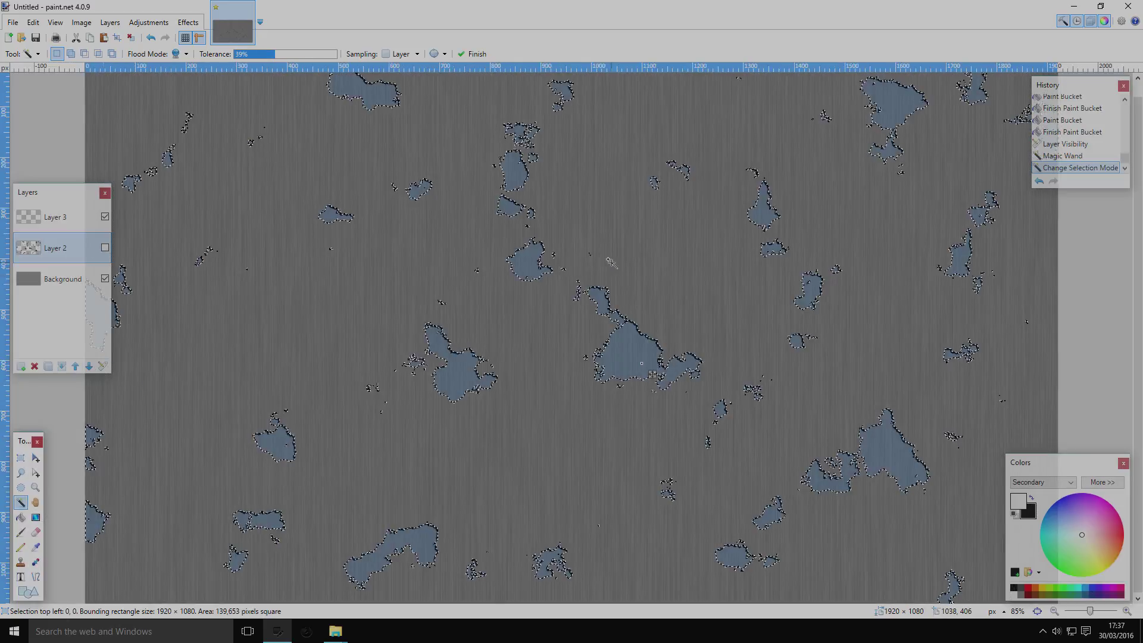
pyautogui.click(187, 22)
pyautogui.moveTo(200, 67)
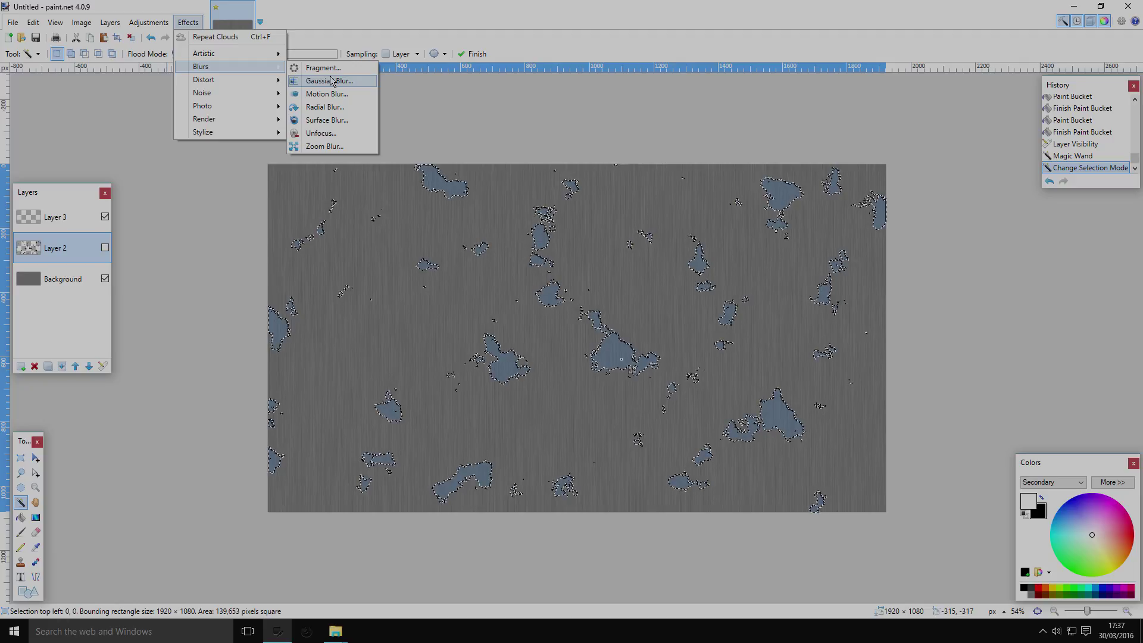
pyautogui.click(332, 80)
pyautogui.moveTo(765, 239); pyautogui.dragTo(800, 226)
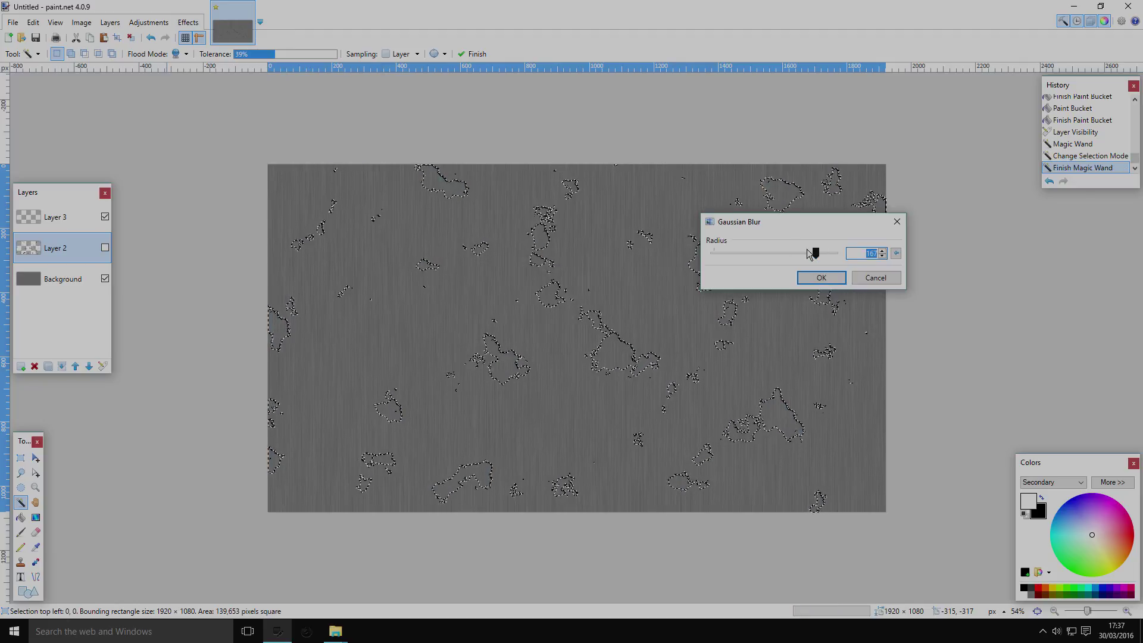
pyautogui.click(899, 277)
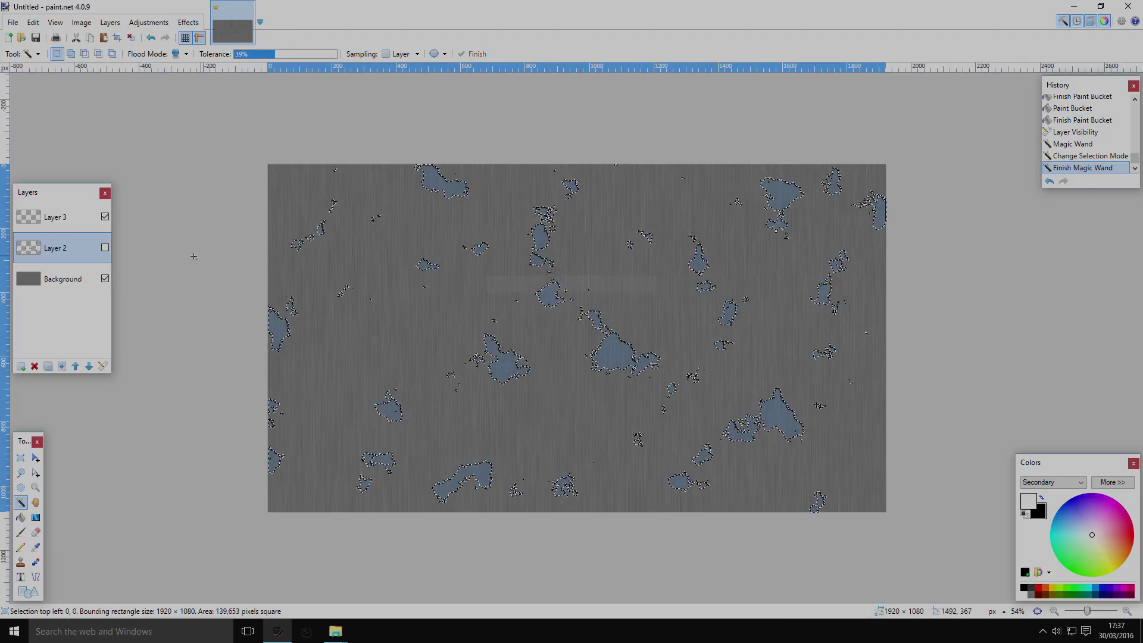
# - Soften the black edge strips on Layer 3 with a Gaussian Blur confined to the patch selection
pyautogui.click(57, 215)
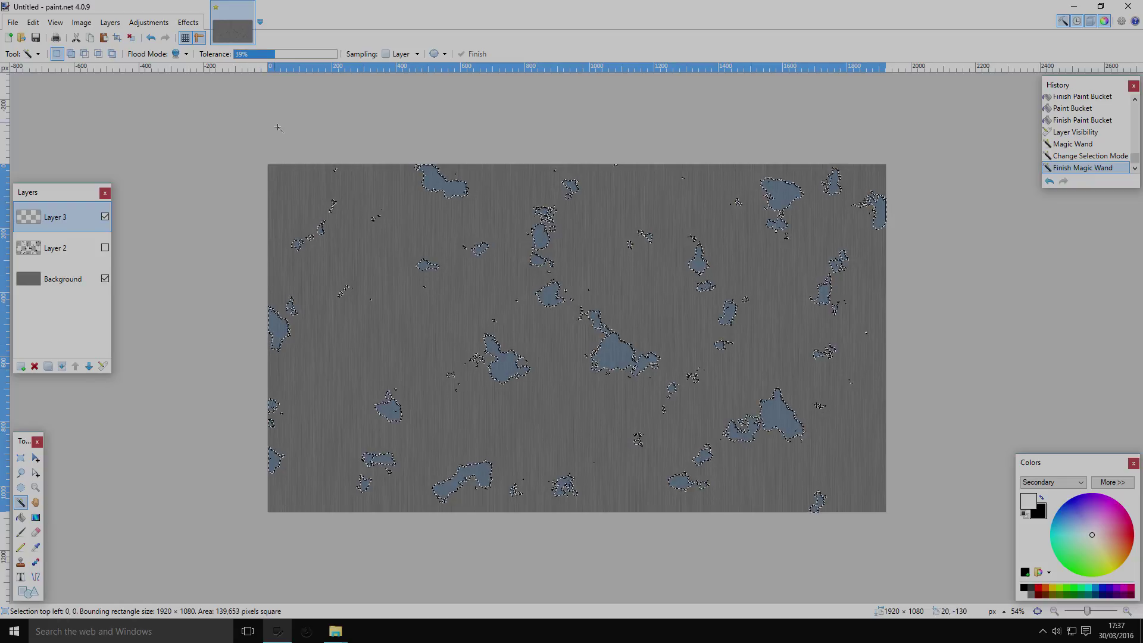
pyautogui.click(188, 23)
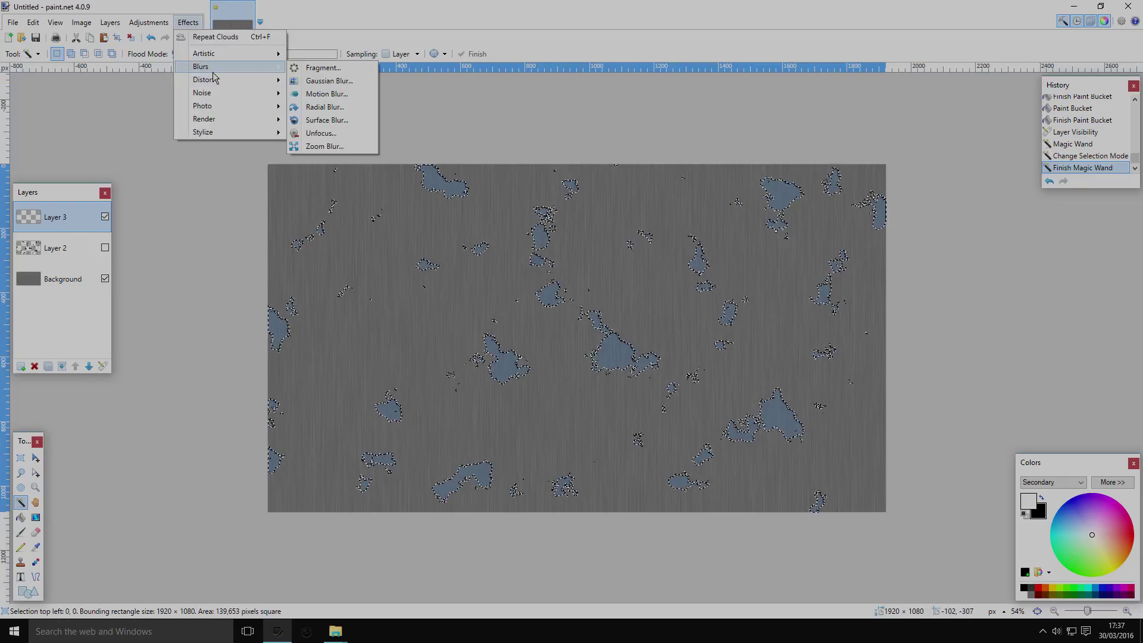
pyautogui.click(329, 80)
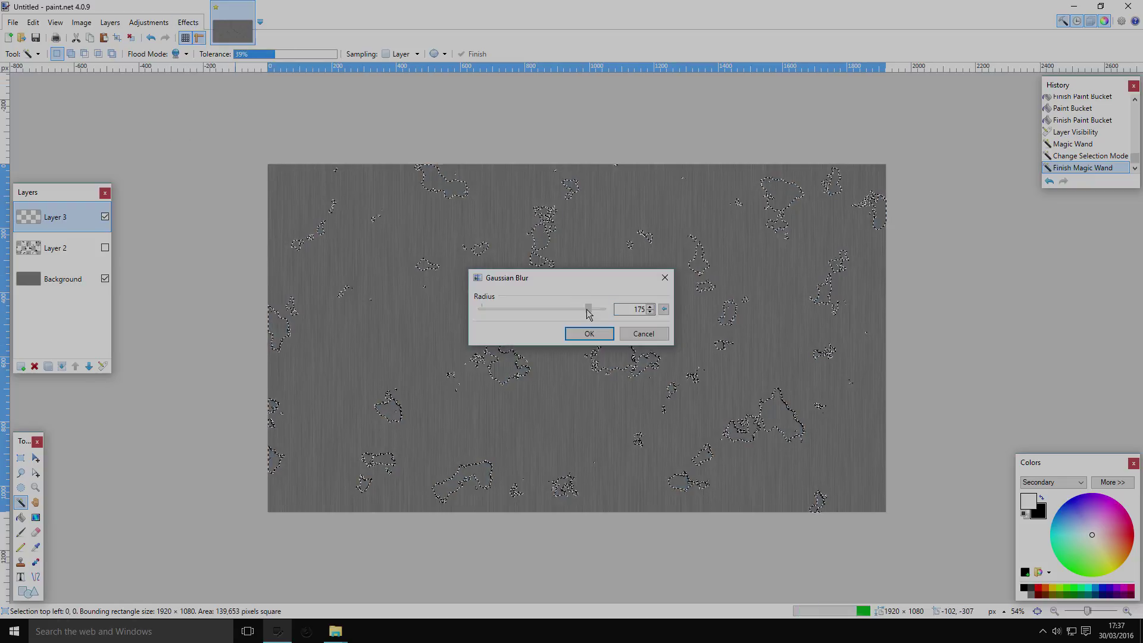
pyautogui.moveTo(593, 314); pyautogui.dragTo(506, 312)
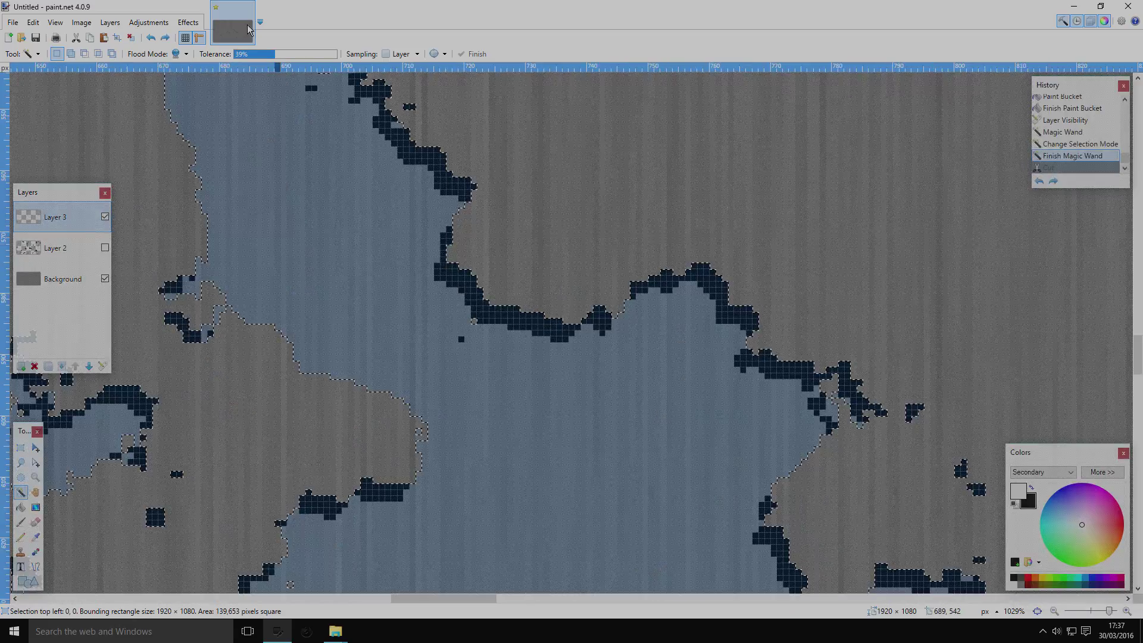
pyautogui.click(188, 22)
pyautogui.moveTo(213, 67)
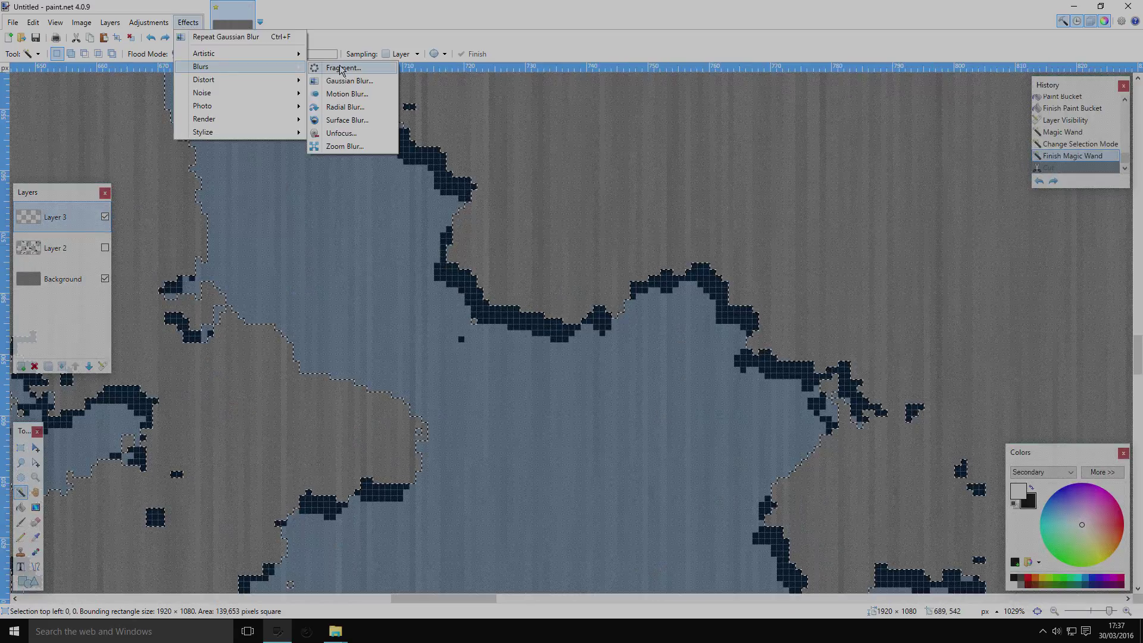
pyautogui.click(350, 81)
pyautogui.moveTo(520, 308); pyautogui.dragTo(493, 315)
pyautogui.click(584, 332)
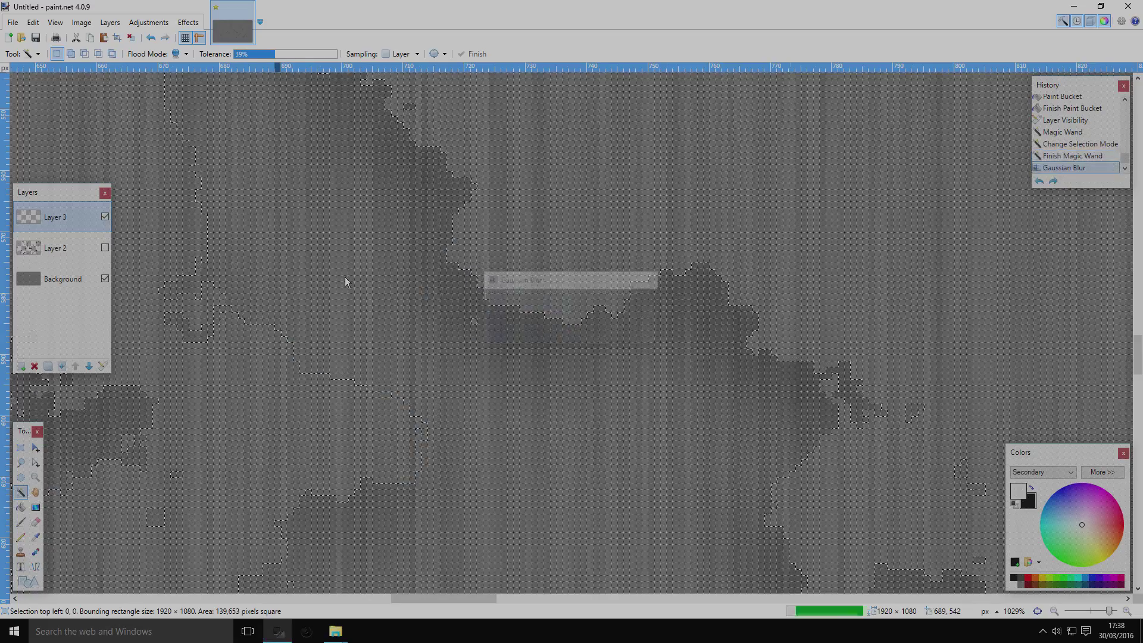
# - Replace the patch selection with a tiny rectangular selection and check the shaded edges across the canvas
pyautogui.scroll(-5, 254, 305)
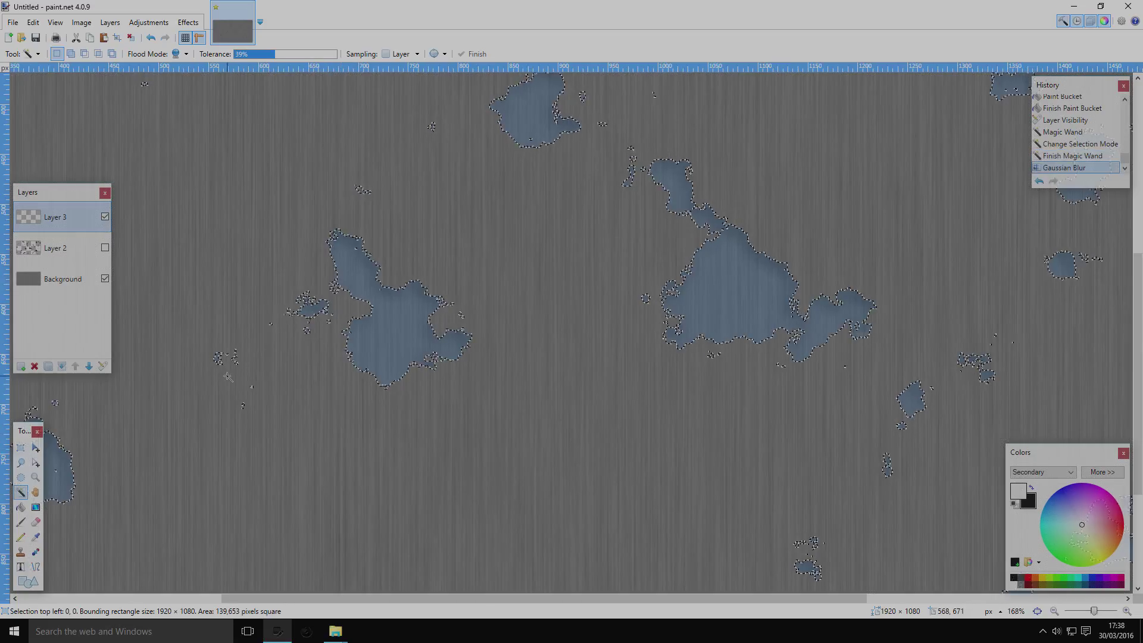
pyautogui.click(21, 448)
pyautogui.moveTo(207, 384); pyautogui.dragTo(210, 385)
pyautogui.scroll(-6, 235, 370)
pyautogui.scroll(2, 346, 367)
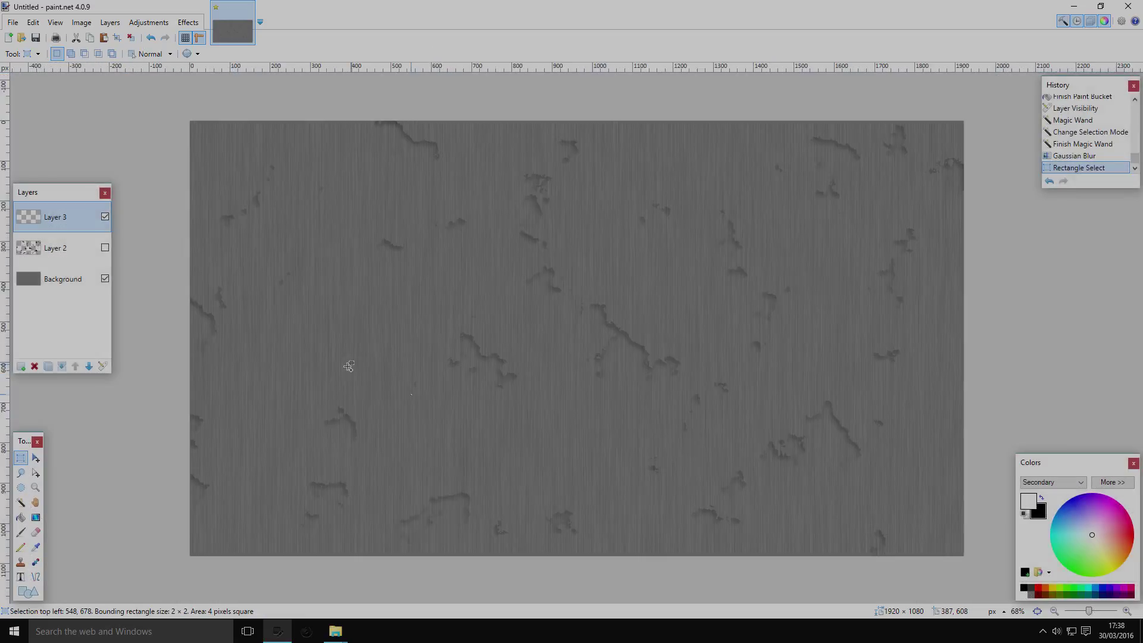
pyautogui.hotkey('ctrl', '+')
pyautogui.scroll(-1, 461, 340)
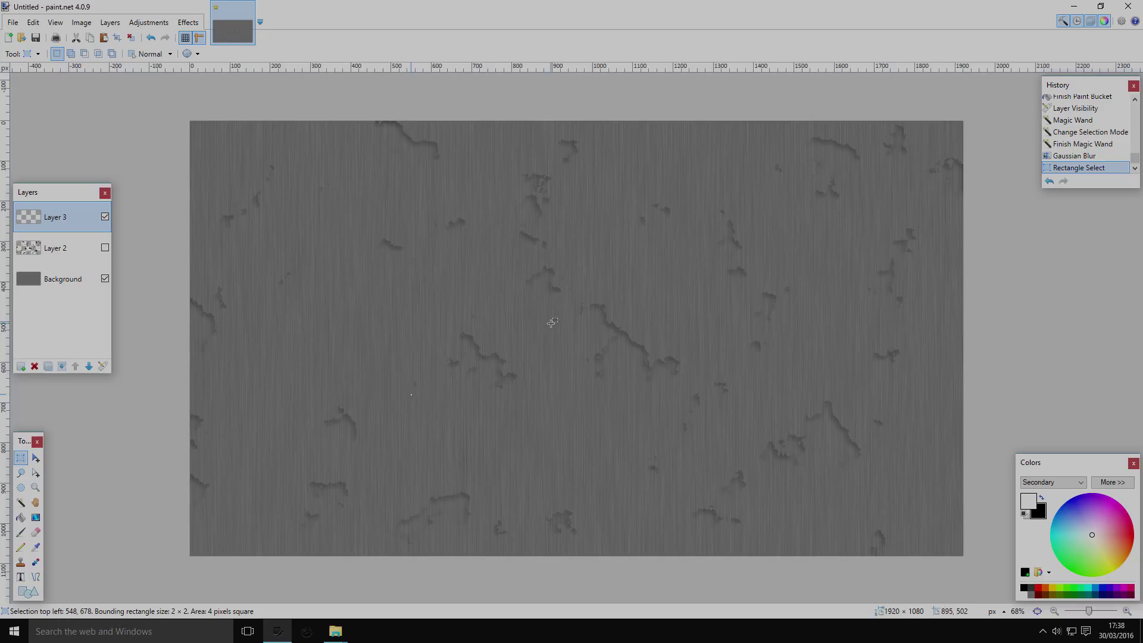
# - Deselect everything and apply a centered Motion Blur to Layer 3 with a 90° angle and a distance of 91
pyautogui.click(188, 22)
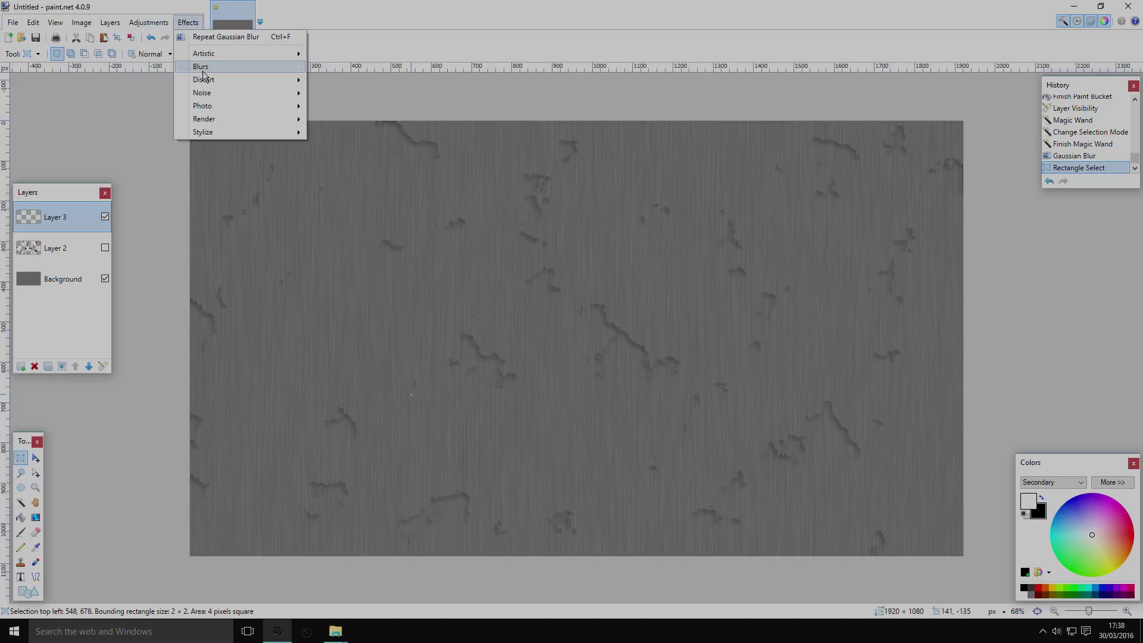
pyautogui.moveTo(203, 68)
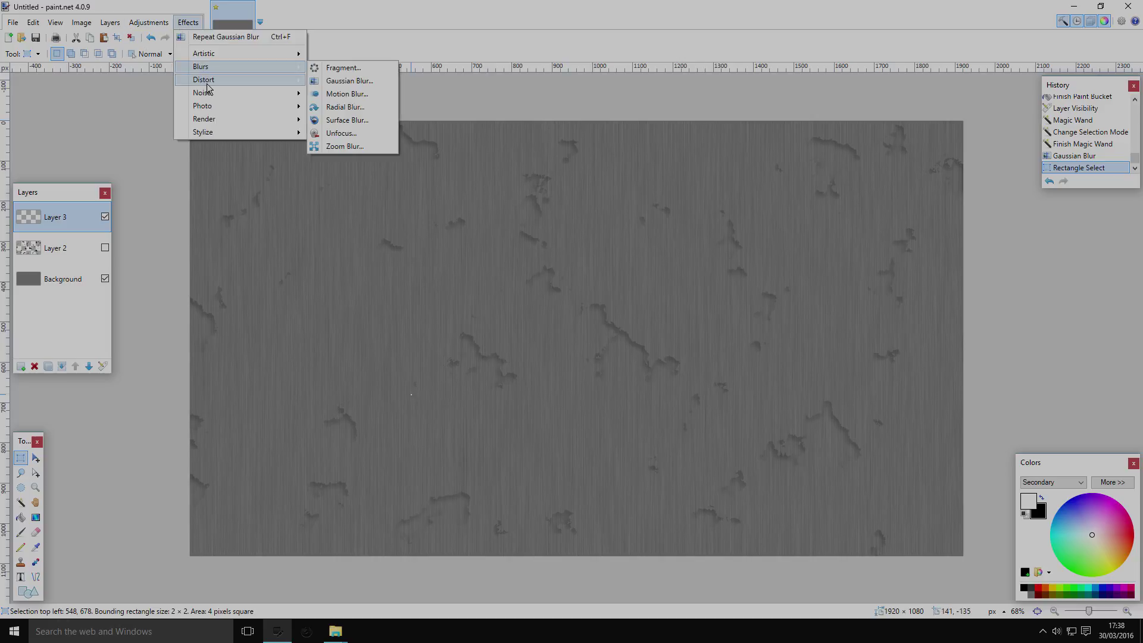
pyautogui.click(345, 94)
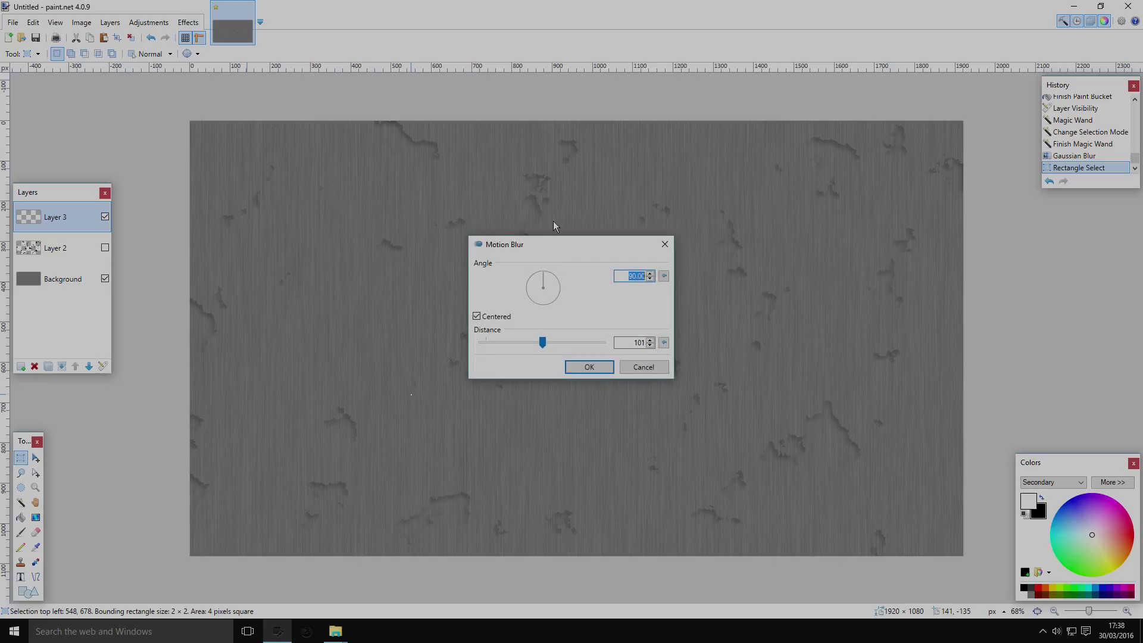
pyautogui.moveTo(542, 343); pyautogui.dragTo(532, 342)
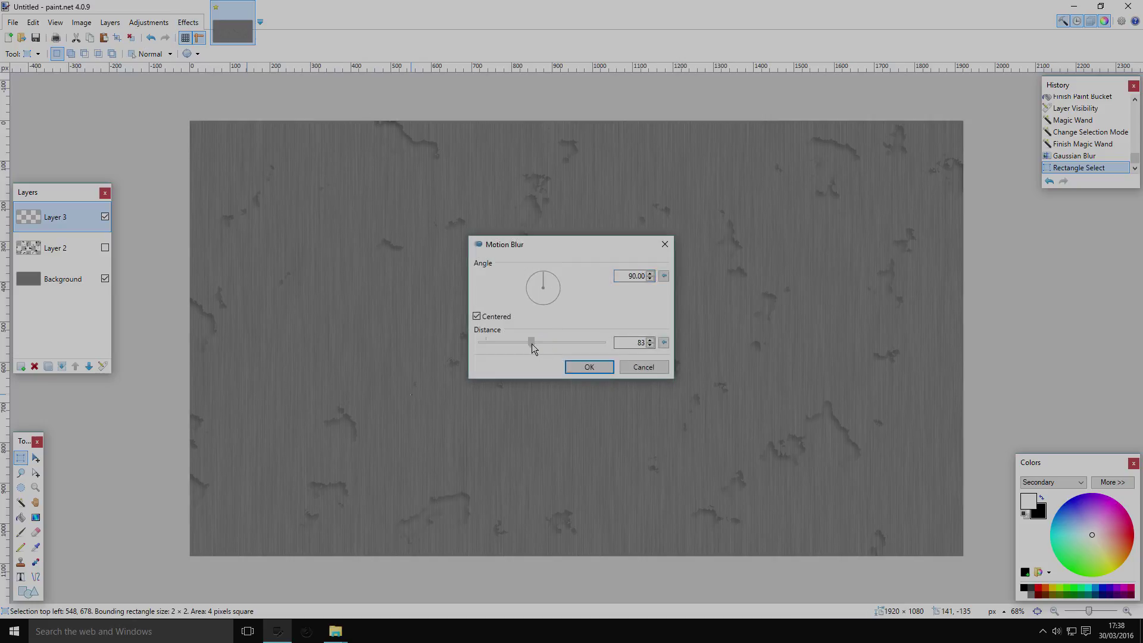
pyautogui.click(463, 256)
pyautogui.moveTo(518, 342); pyautogui.dragTo(537, 348)
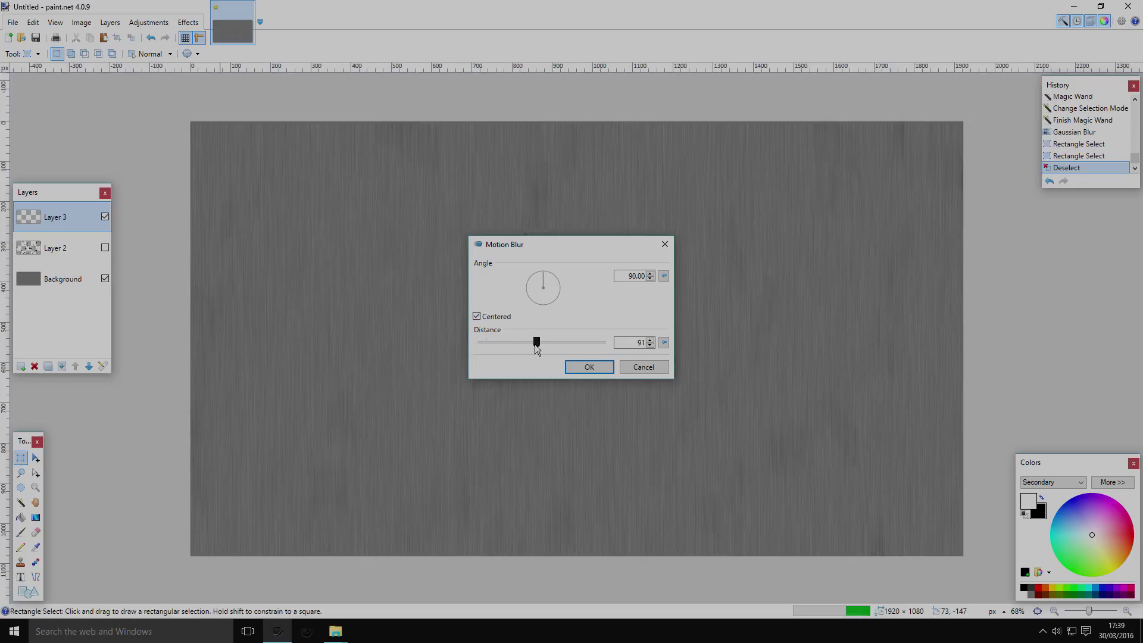
pyautogui.click(586, 373)
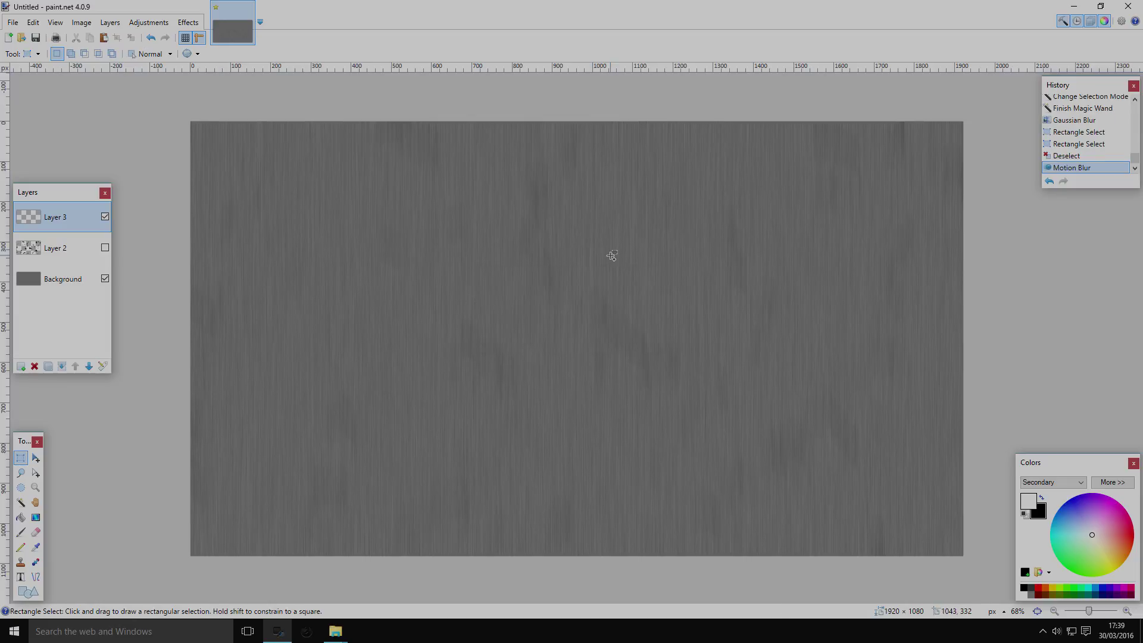
# - Select the whole canvas on Layer 3
pyautogui.hotkey('ctrl', '-')
pyautogui.hotkey('ctrl', '+')
pyautogui.hotkey('ctrl', '+')
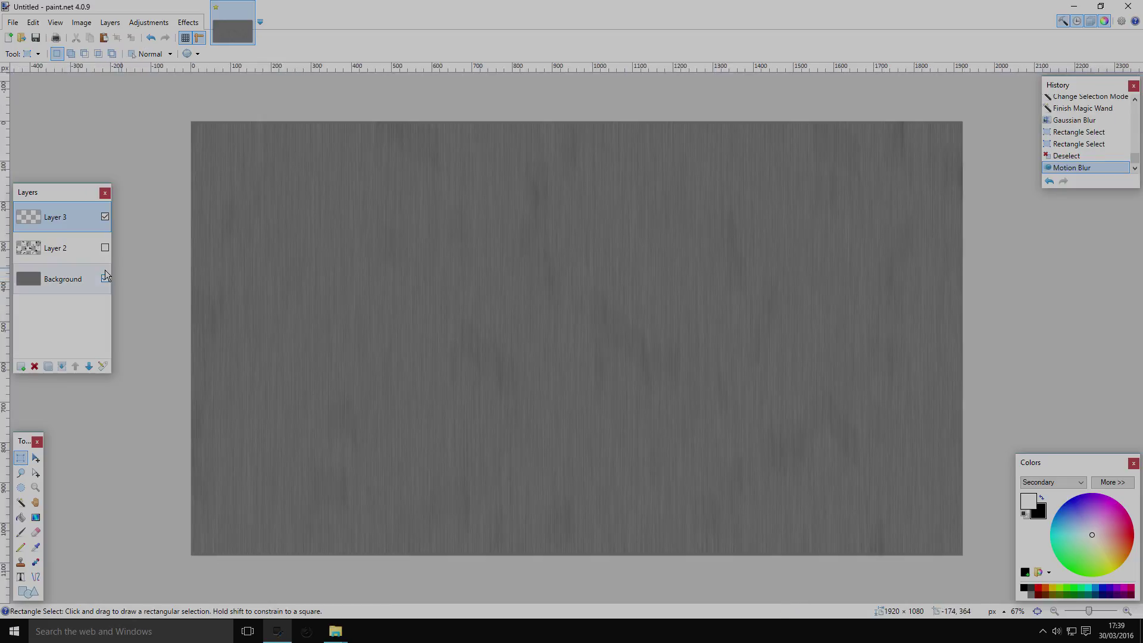
pyautogui.hotkey('ctrl', 'a')
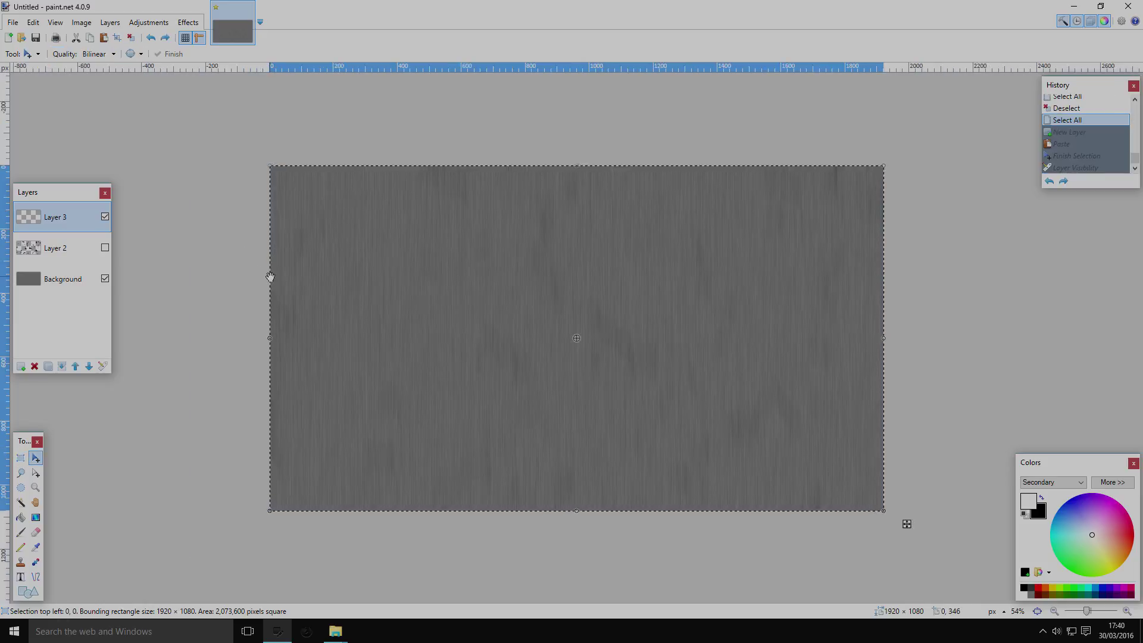
# - Undo the recent edits back to before the Motion Blur and Gaussian Blur on Layer 3
pyautogui.hotkey('ctrl', 'z')
pyautogui.hotkey('ctrl', 'z')
pyautogui.hotkey('ctrl', 'z')
pyautogui.hotkey('ctrl', 'z')
pyautogui.hotkey('ctrl', 'z')
pyautogui.hotkey('ctrl', 'z')
pyautogui.hotkey('ctrl', 'z')
pyautogui.hotkey('ctrl', 'z')
pyautogui.hotkey('ctrl', 'z')
pyautogui.hotkey('ctrl', 'z')
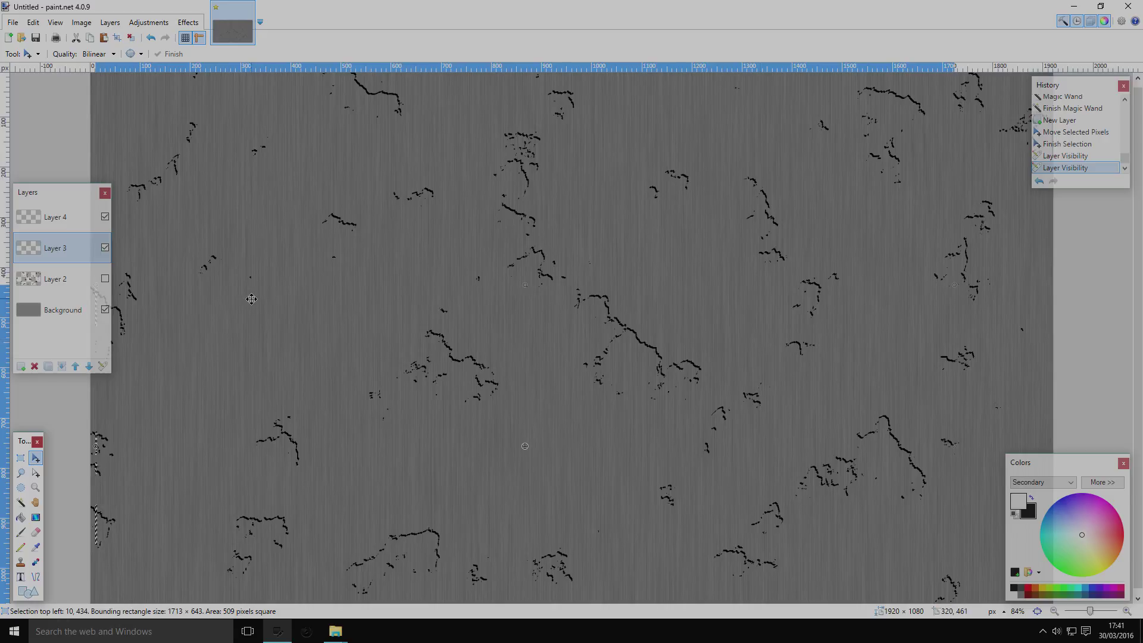
# - Show Layer 2 again and clear the current selection
pyautogui.click(105, 278)
pyautogui.press('s')
pyautogui.click(414, 320)
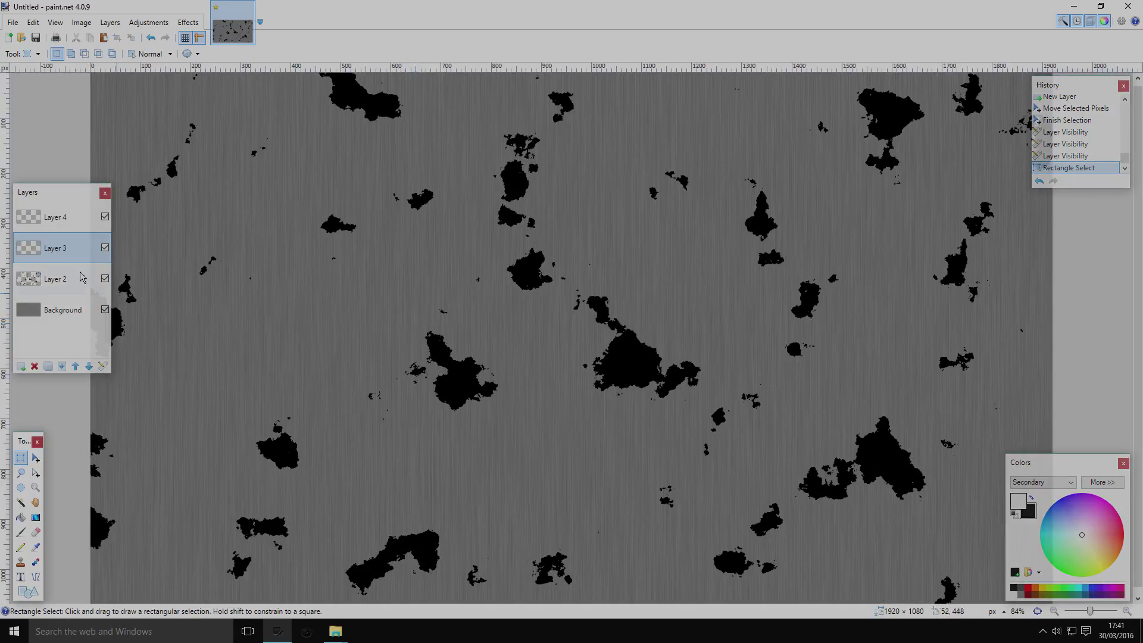
# - Invert the colors of Layer 3 and shift all of its pixels 2 px right and 3 px up
pyautogui.click(149, 22)
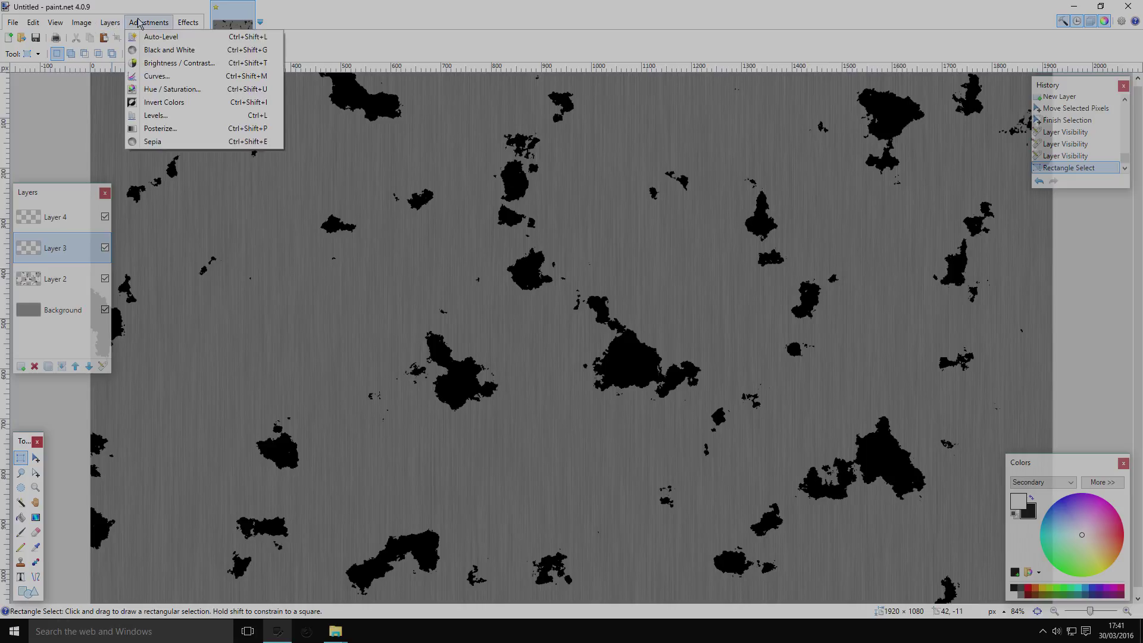
pyautogui.click(177, 102)
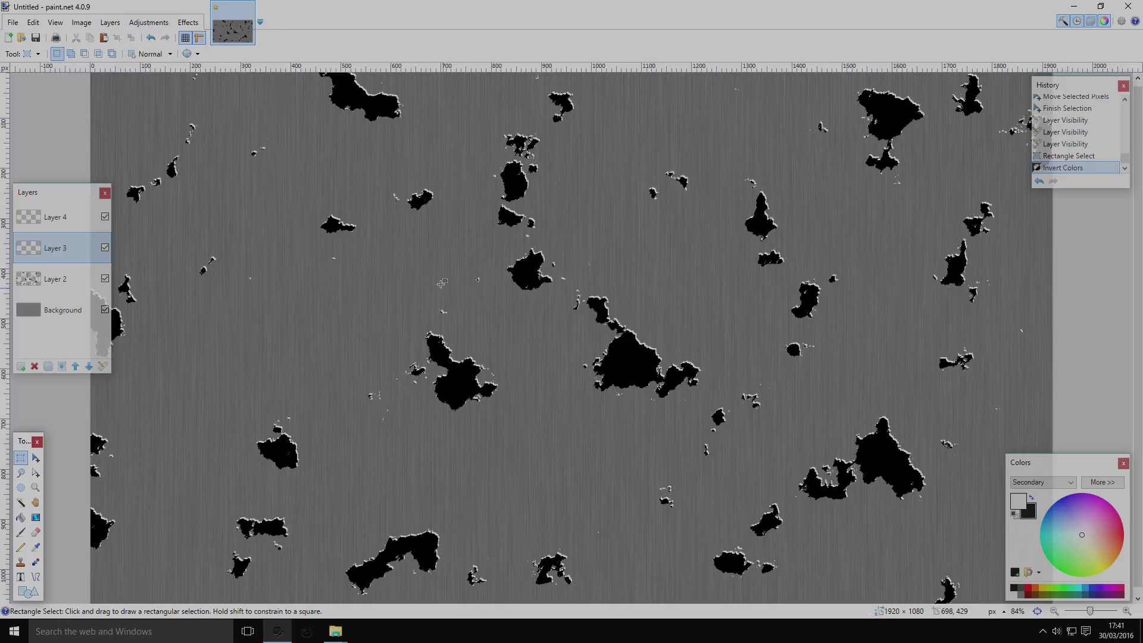
pyautogui.hotkey('ctrl', 'a')
pyautogui.press('m')
pyautogui.keyDown('ctrl'); pyautogui.scroll(5, 636, 273); pyautogui.keyUp('ctrl')
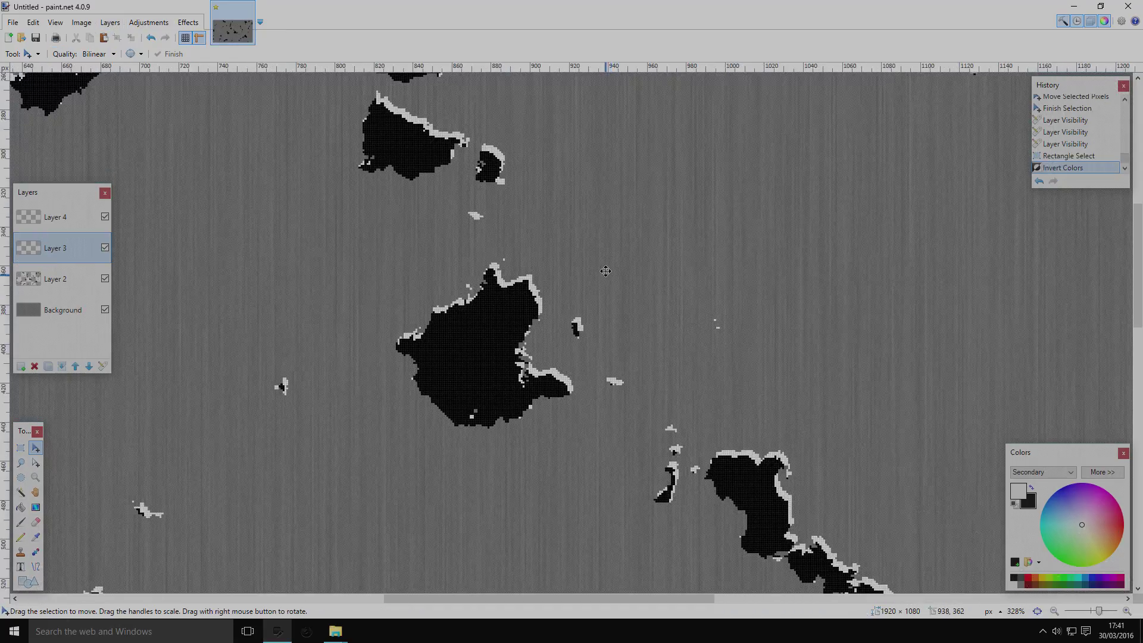
pyautogui.moveTo(592, 309); pyautogui.dragTo(597, 304)
pyautogui.keyDown('ctrl'); pyautogui.scroll(4, 480, 275); pyautogui.keyUp('ctrl')
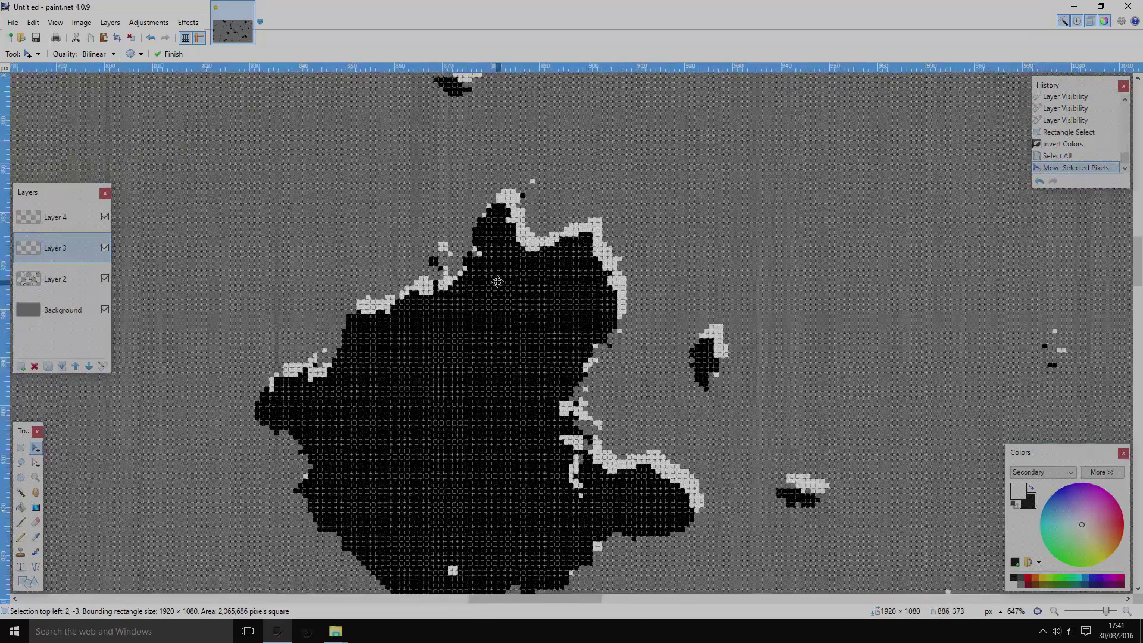
pyautogui.keyDown('ctrl'); pyautogui.scroll(-10, 480, 275); pyautogui.keyUp('ctrl')
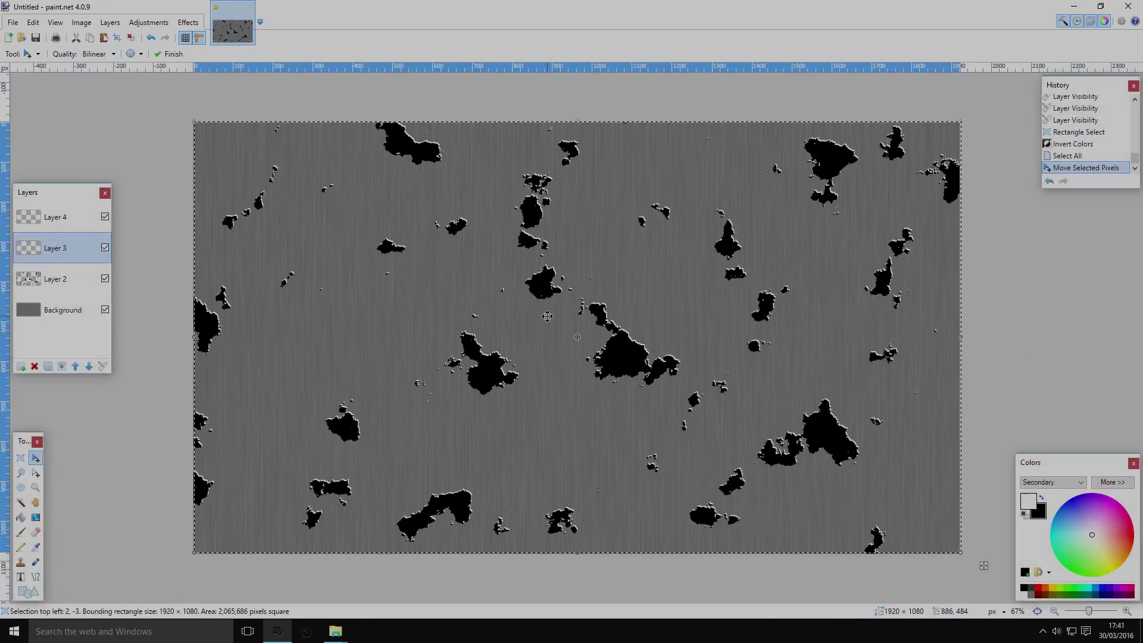
# - Hide Layer 2 and apply a centered Motion Blur to Layer 3 with a 90° angle and a distance of 121
pyautogui.click(104, 279)
pyautogui.click(188, 22)
pyautogui.moveTo(205, 66)
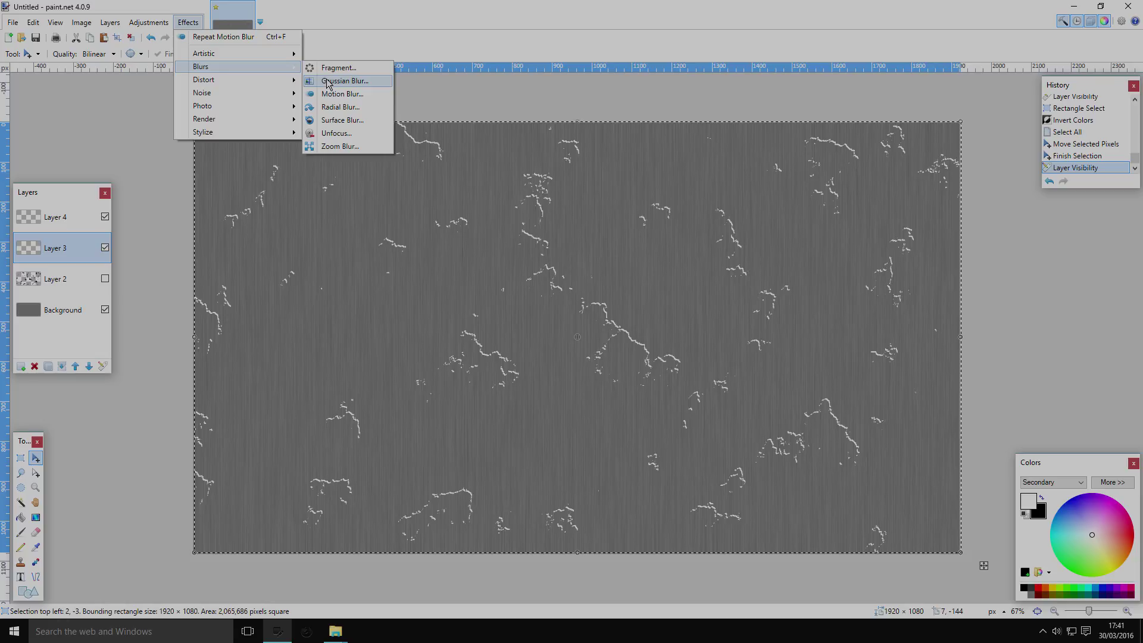
pyautogui.click(337, 93)
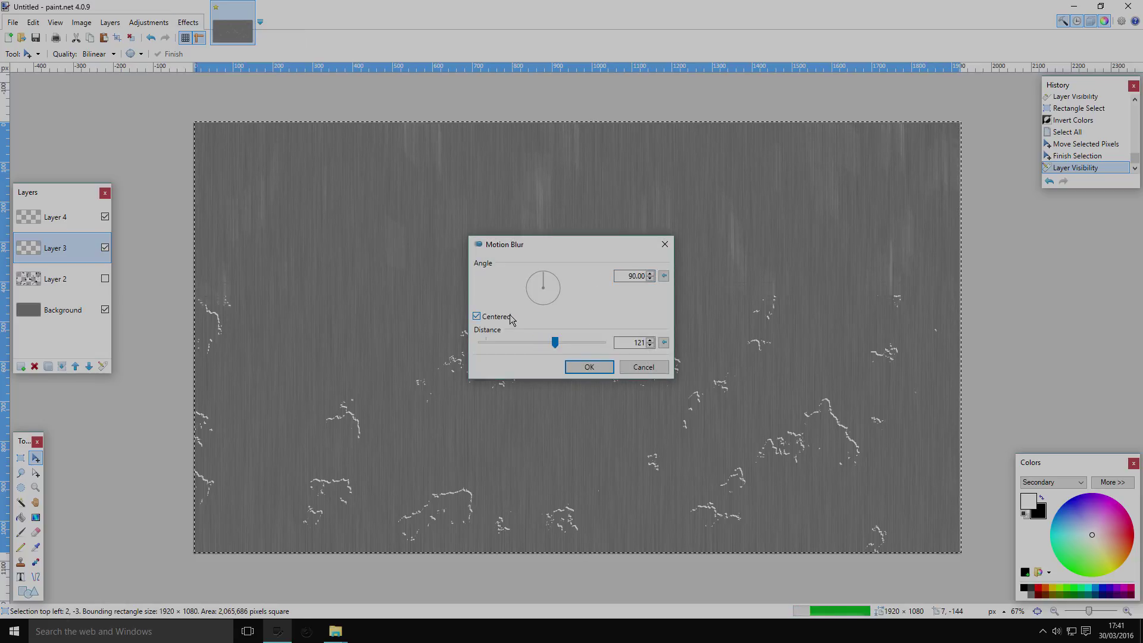
pyautogui.click(589, 367)
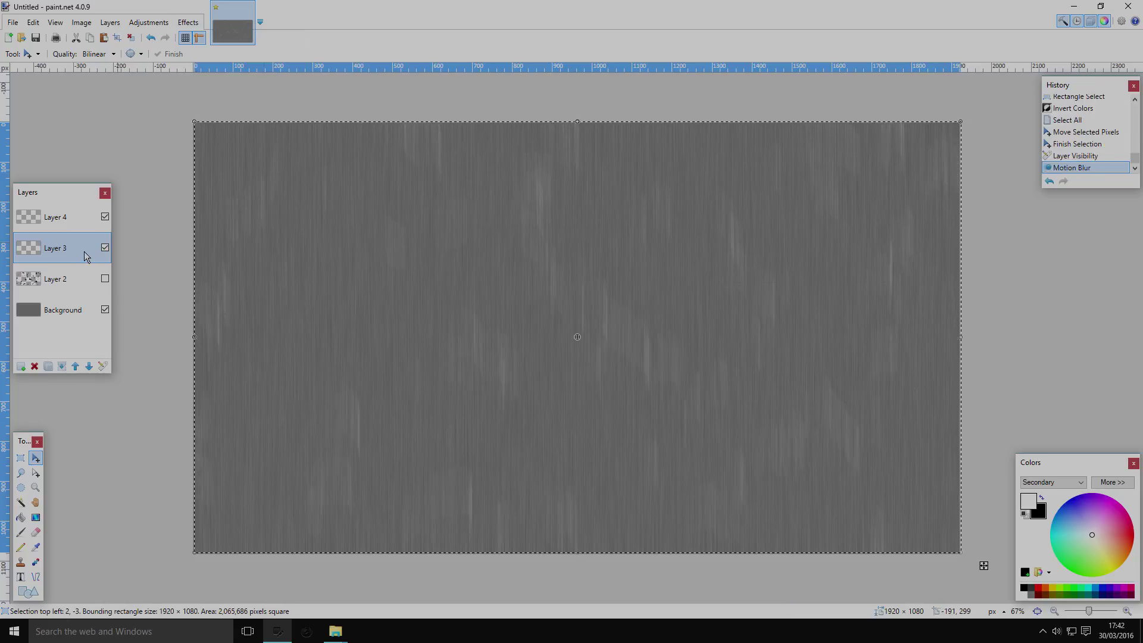
# - Move Layer 3 above Layer 4, set its blend mode to Color Dodge and lower its opacity
pyautogui.click(75, 366)
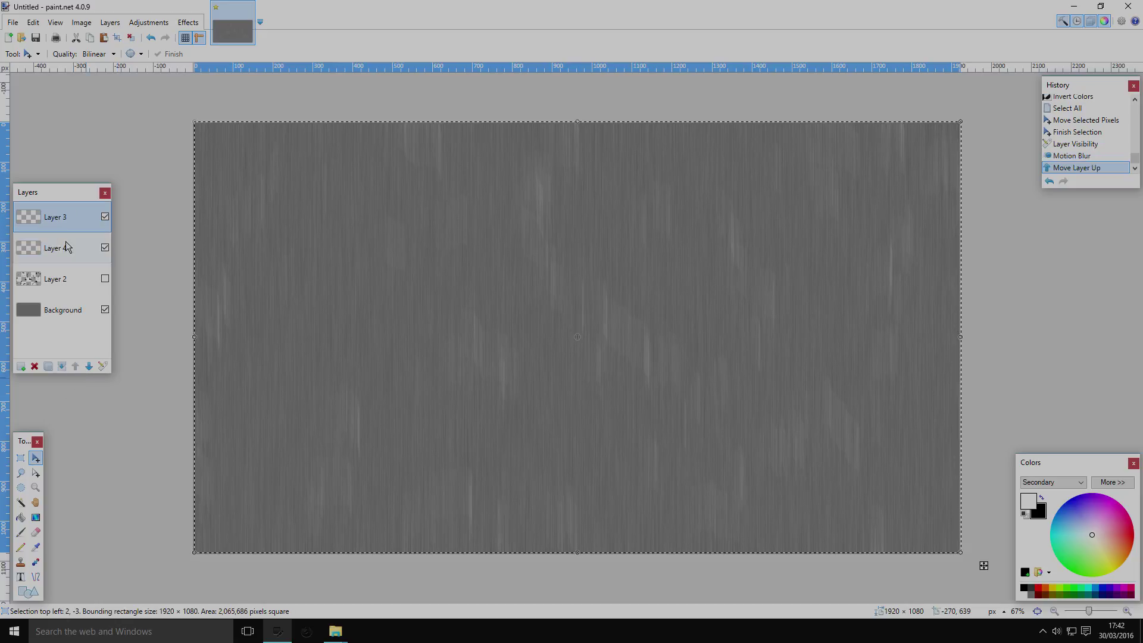
pyautogui.doubleClick(59, 228)
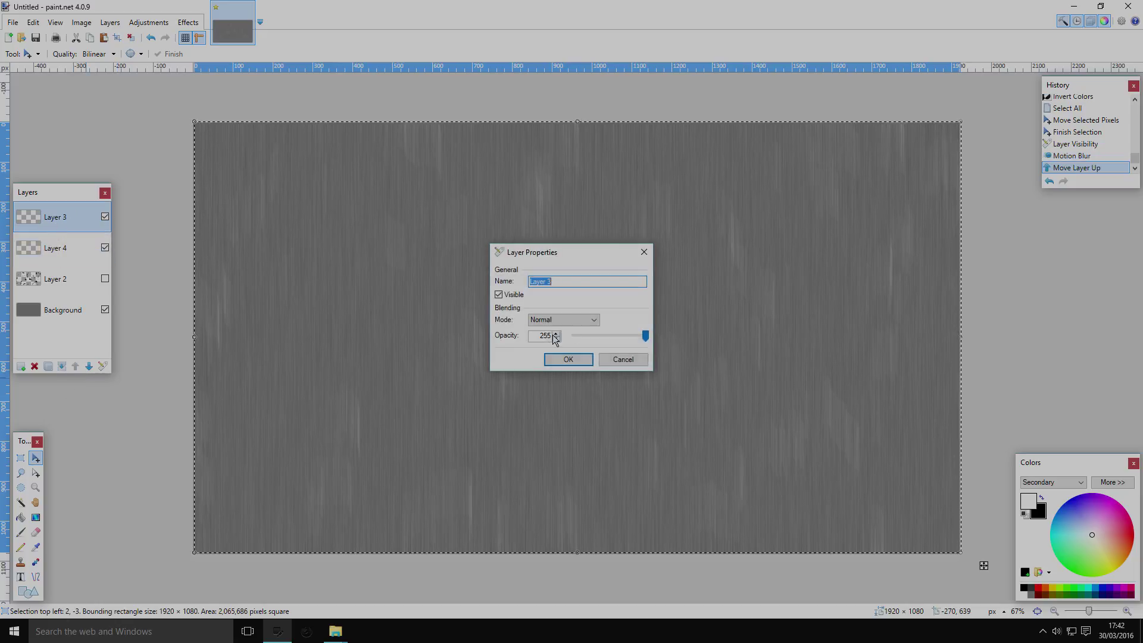
pyautogui.click(571, 322)
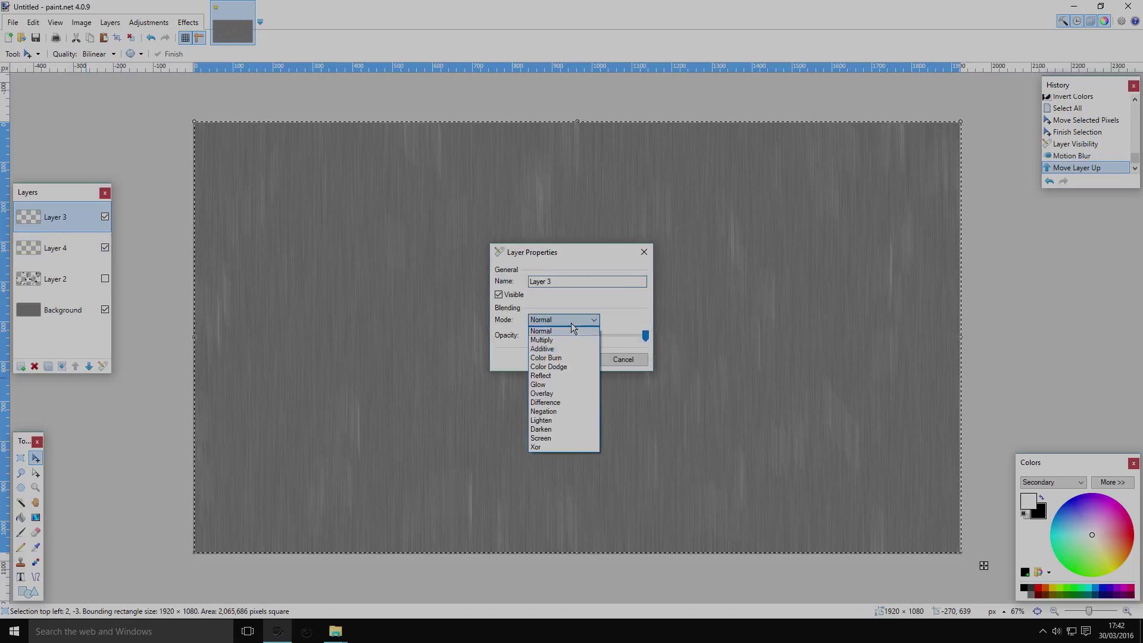
pyautogui.click(565, 366)
pyautogui.moveTo(629, 334)
pyautogui.mouseDown()
pyautogui.moveTo(601, 343)
pyautogui.moveTo(615, 339)
pyautogui.mouseUp()
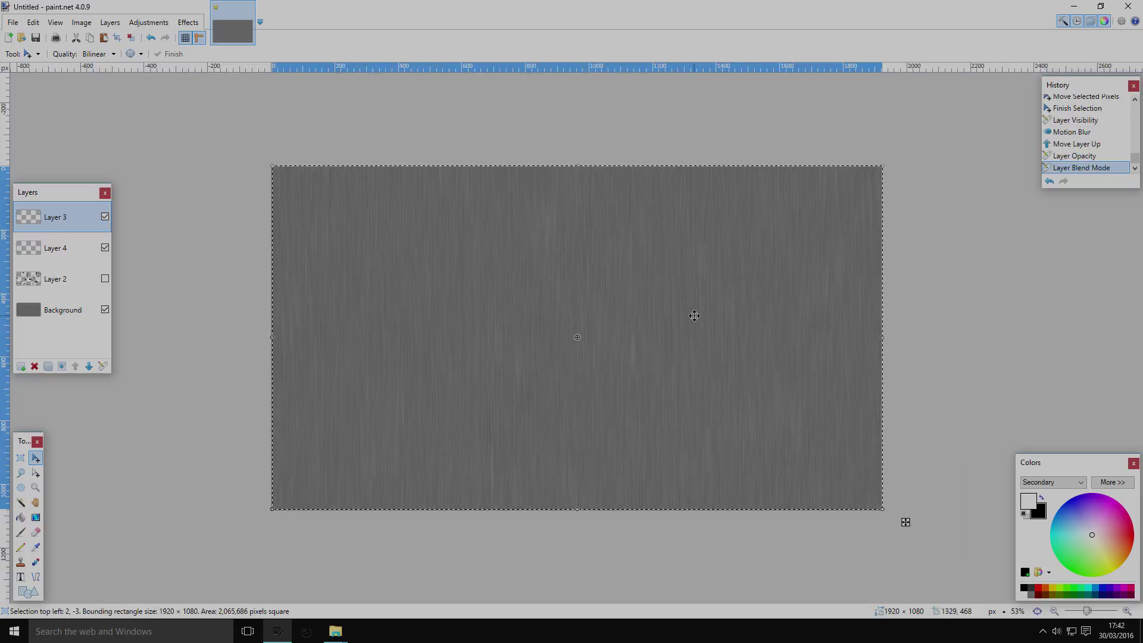
pyautogui.hotkey('ctrl', '+')
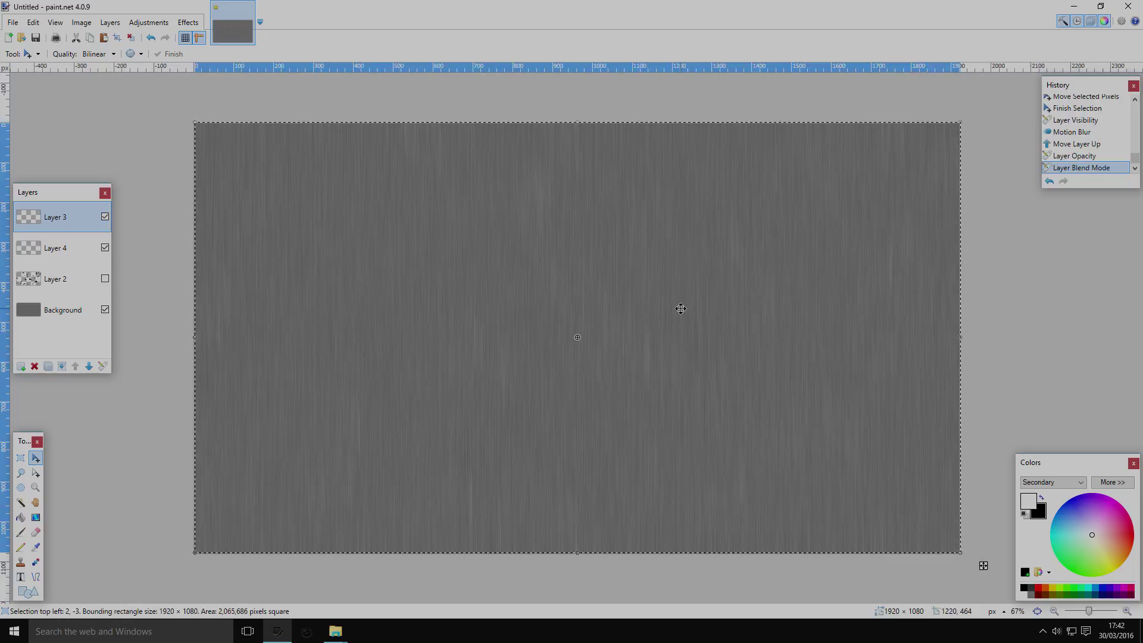
# - Switch to the Rectangle Select tool, clear the selection and inspect the blended metal streaks
pyautogui.click(20, 457)
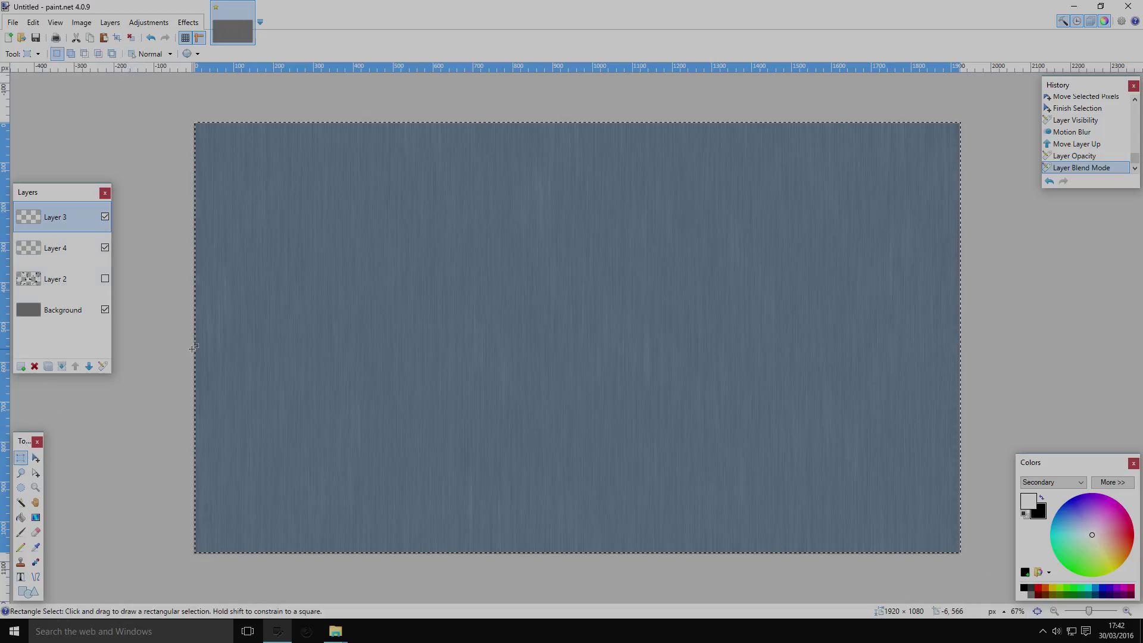
pyautogui.hotkey('ctrl', 'd')
pyautogui.scroll(-2, 191, 361)
pyautogui.scroll(4, 620, 465)
pyautogui.scroll(-2, 630, 475)
pyautogui.scroll(-4, 630, 475)
pyautogui.scroll(12, 602, 240)
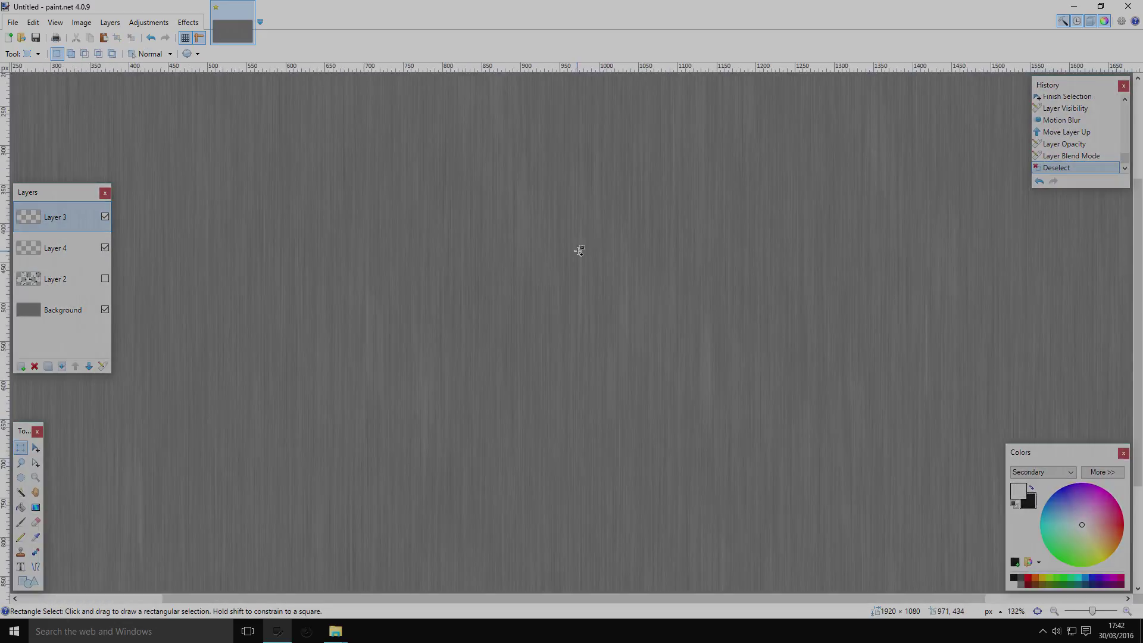
pyautogui.scroll(-9, 549, 265)
pyautogui.moveTo(268, 165); pyautogui.dragTo(891, 517)
pyautogui.click(621, 319)
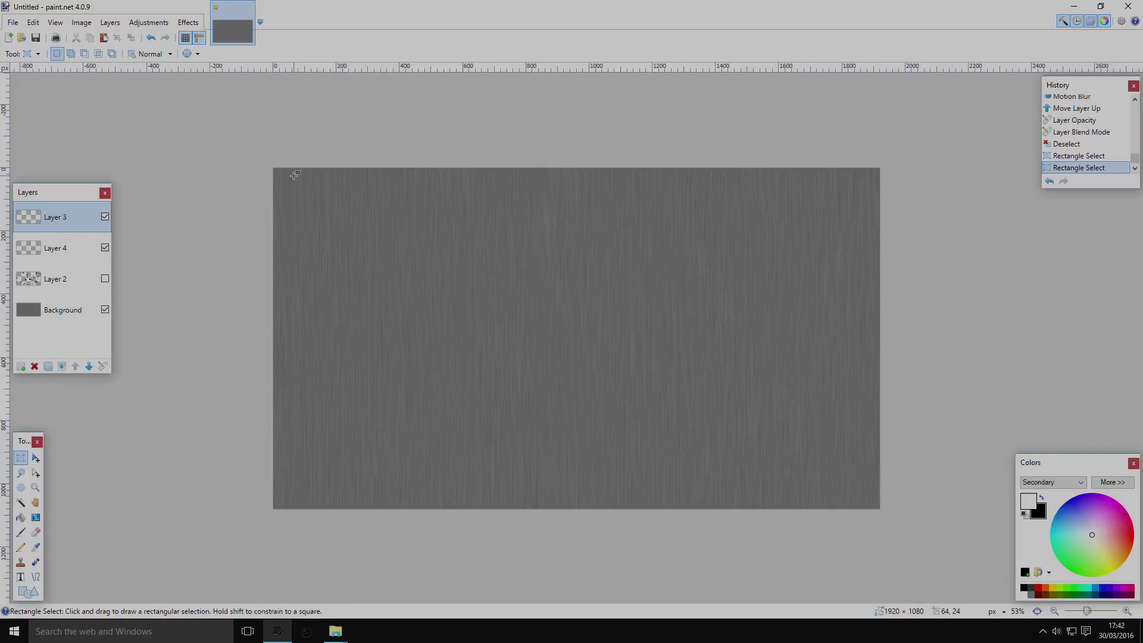
pyautogui.moveTo(267, 162); pyautogui.dragTo(163, 121)
pyautogui.moveTo(274, 128); pyautogui.dragTo(981, 633)
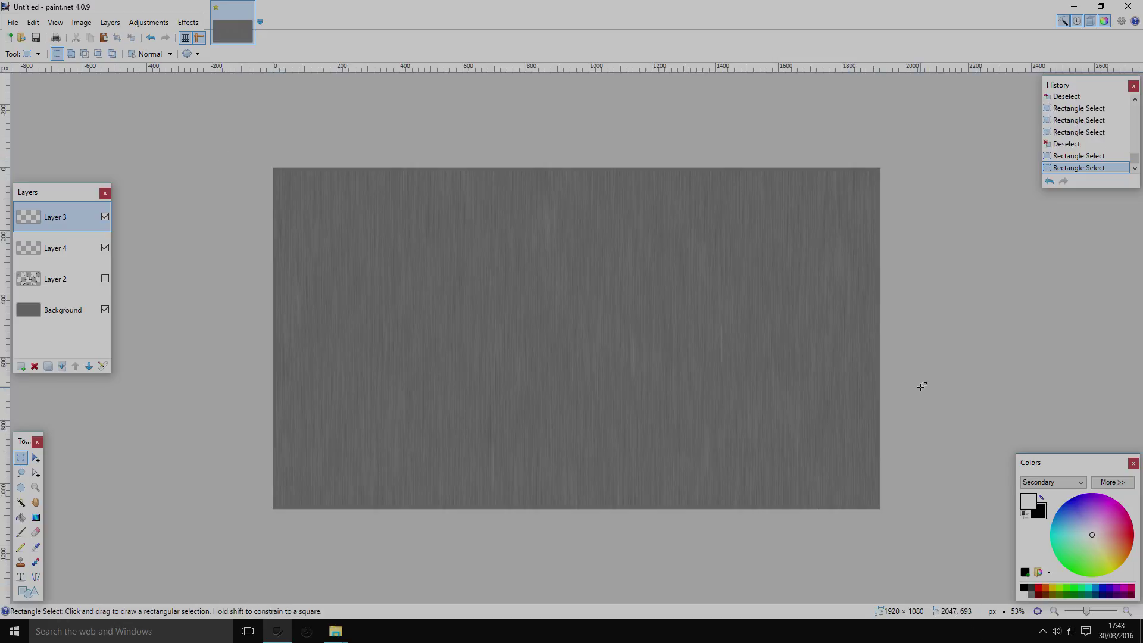